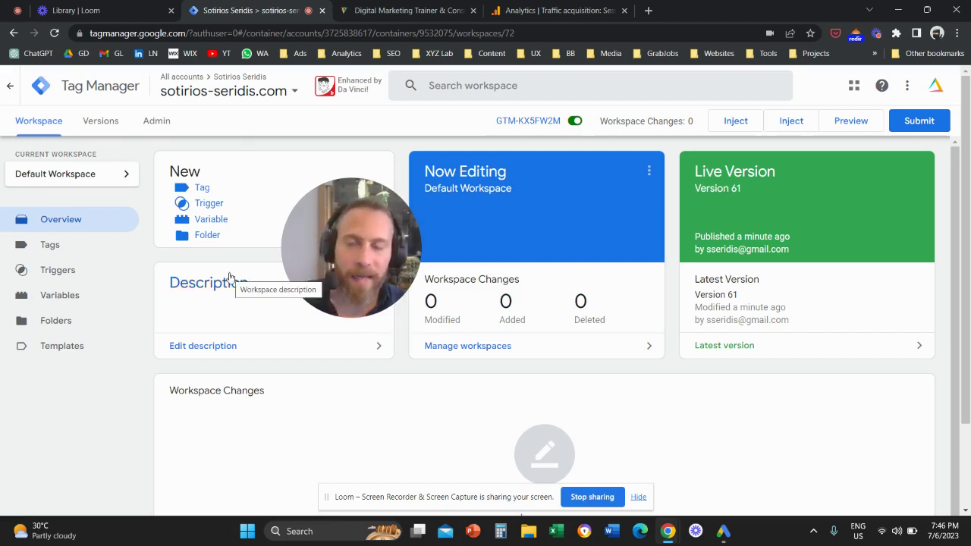
Step: Create a new trigger in the workspace and name it "1 Min Time on Site"
{"action": "left_click", "coordinate": [217, 205]}
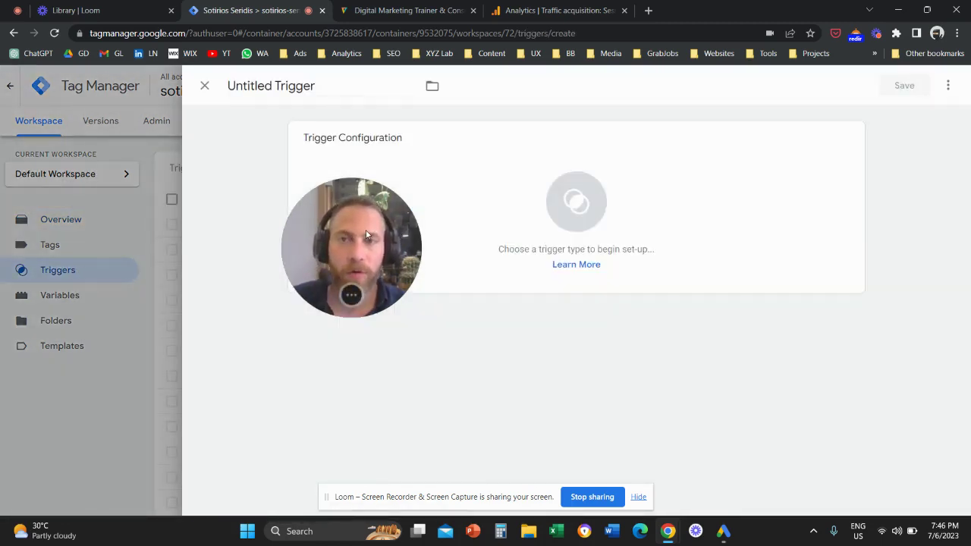
{"action": "left_click_drag", "start_coordinate": [365, 201], "coordinate": [296, 206]}
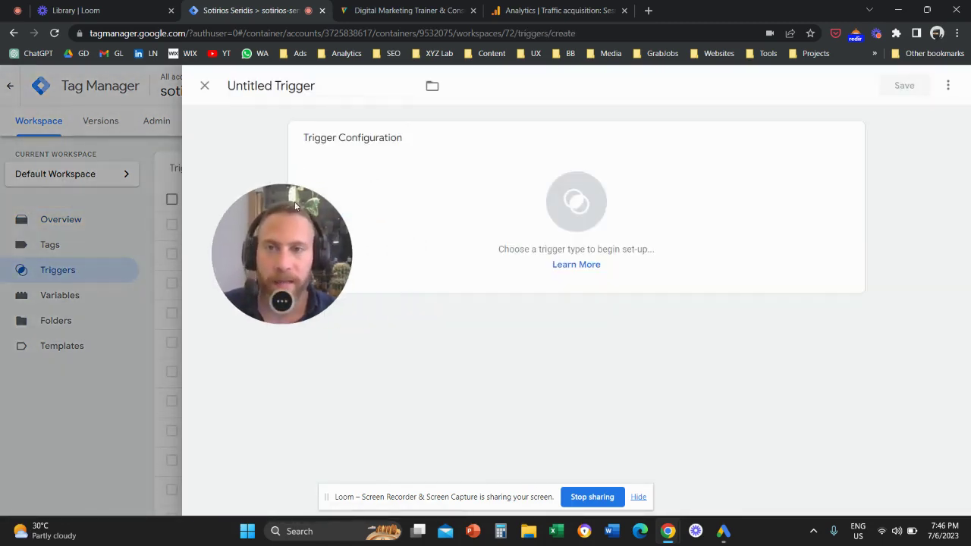
{"action": "triple_click", "coordinate": [315, 86]}
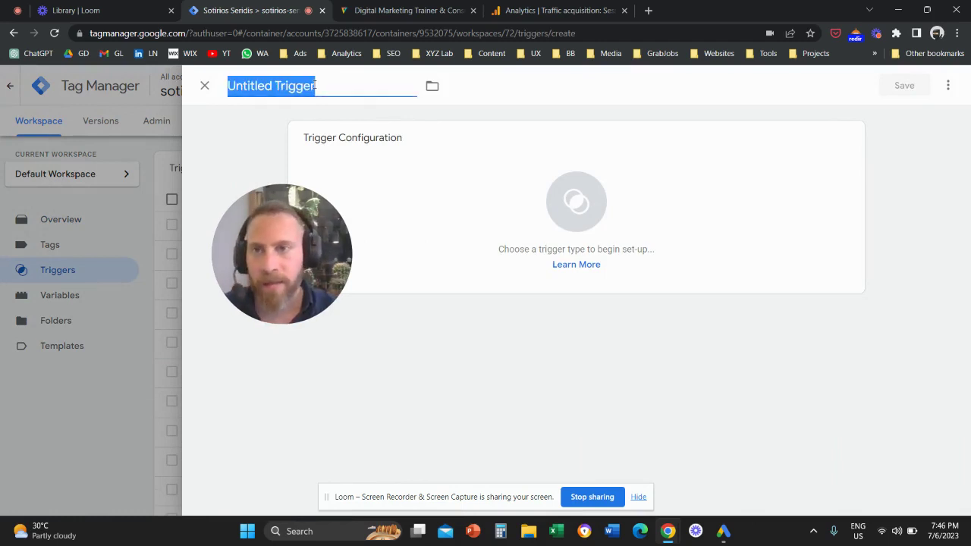
{"action": "type", "text": "1"}
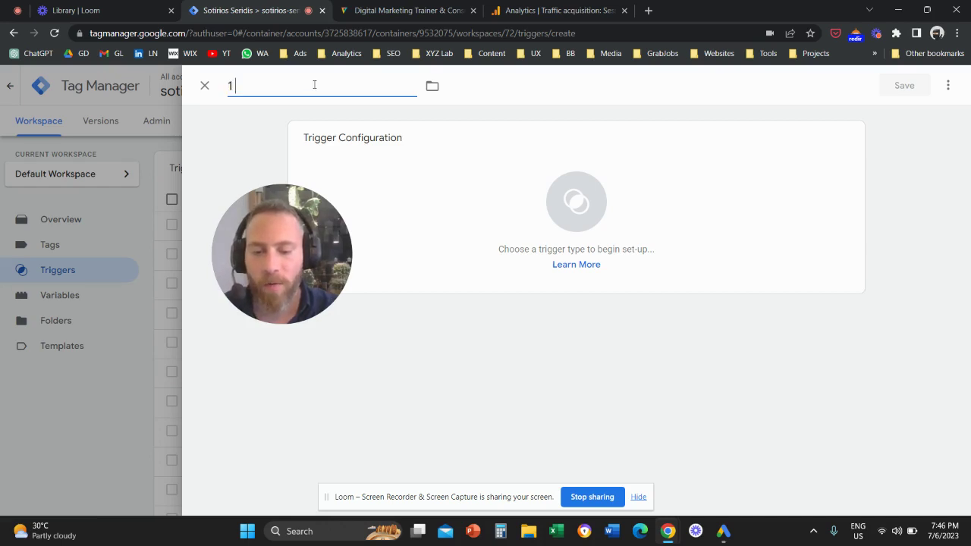
{"action": "type", "text": " Min Time on"}
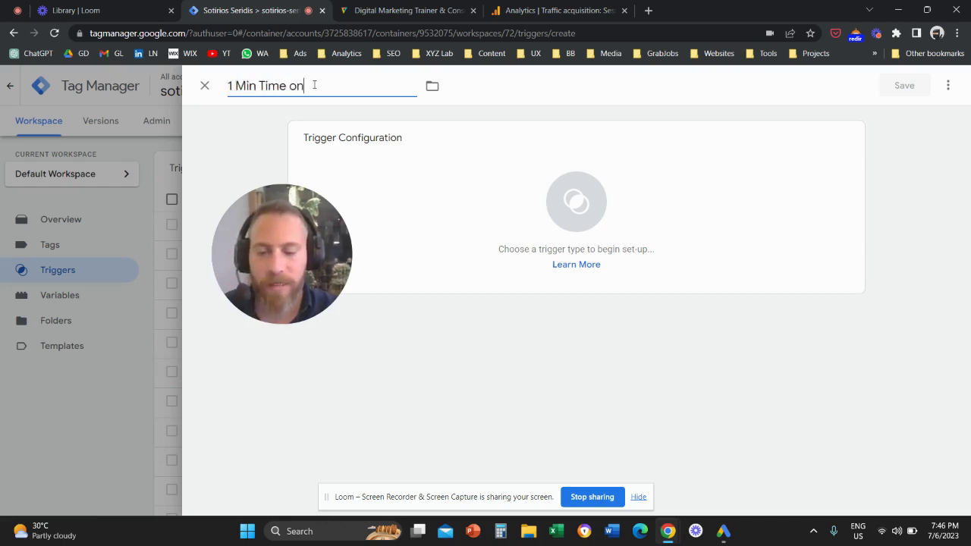
{"action": "type", "text": " Site"}
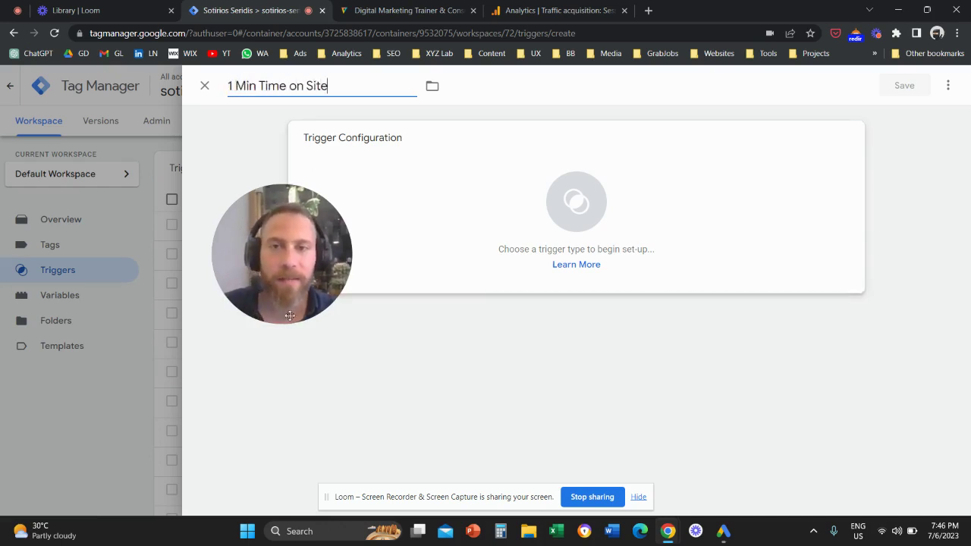
Step: Choose Timer as the trigger type for the 1 Min Time on Site trigger
{"action": "left_click", "coordinate": [798, 157]}
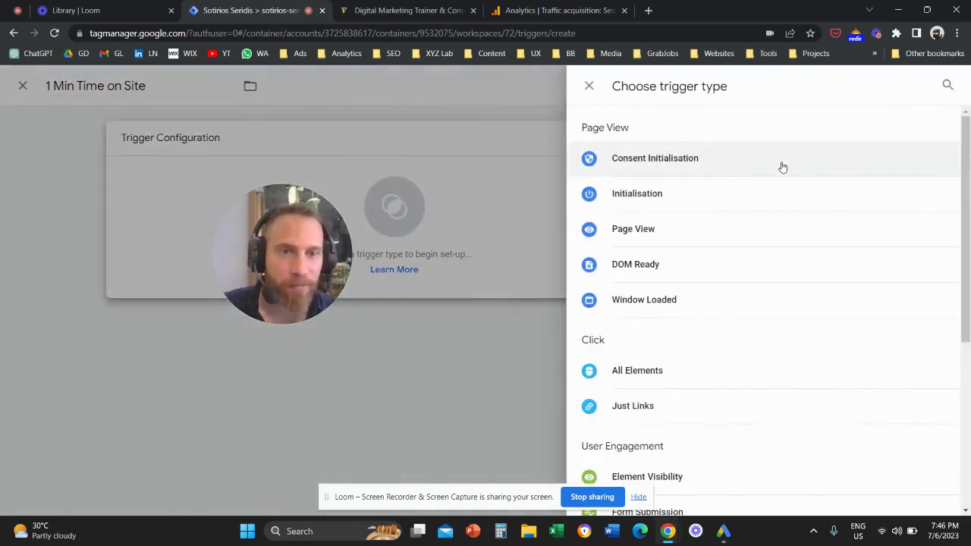
{"action": "left_click_drag", "start_coordinate": [316, 290], "coordinate": [475, 318]}
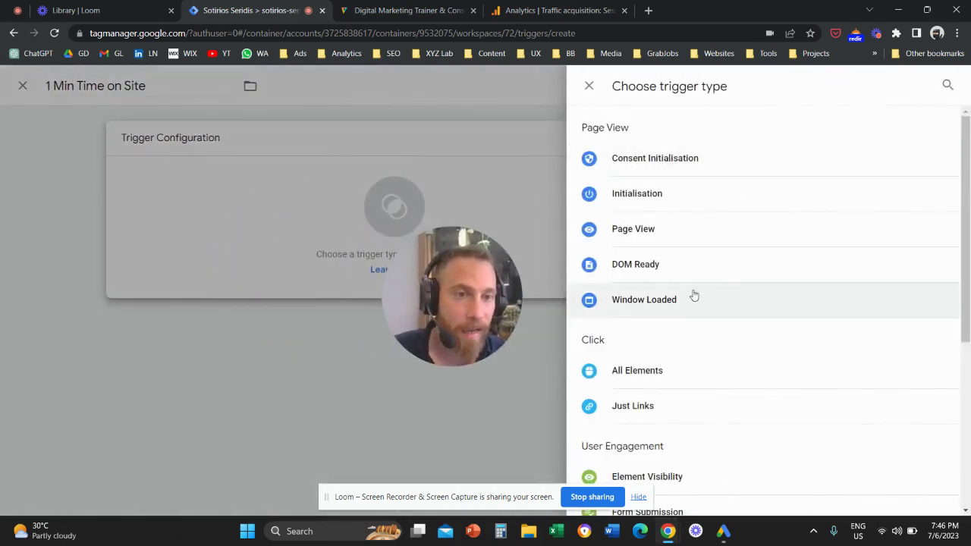
{"action": "scroll", "coordinate": [690, 295], "scroll_direction": "down", "scroll_amount": 3}
{"action": "scroll", "coordinate": [693, 305], "scroll_direction": "down", "scroll_amount": 2}
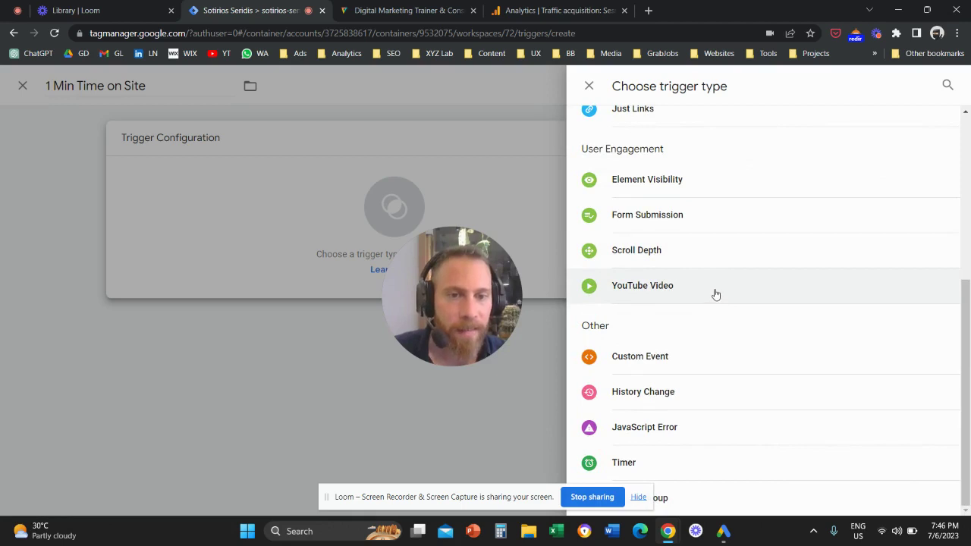
{"action": "left_click_drag", "start_coordinate": [462, 298], "coordinate": [232, 272]}
{"action": "left_click", "coordinate": [695, 462]}
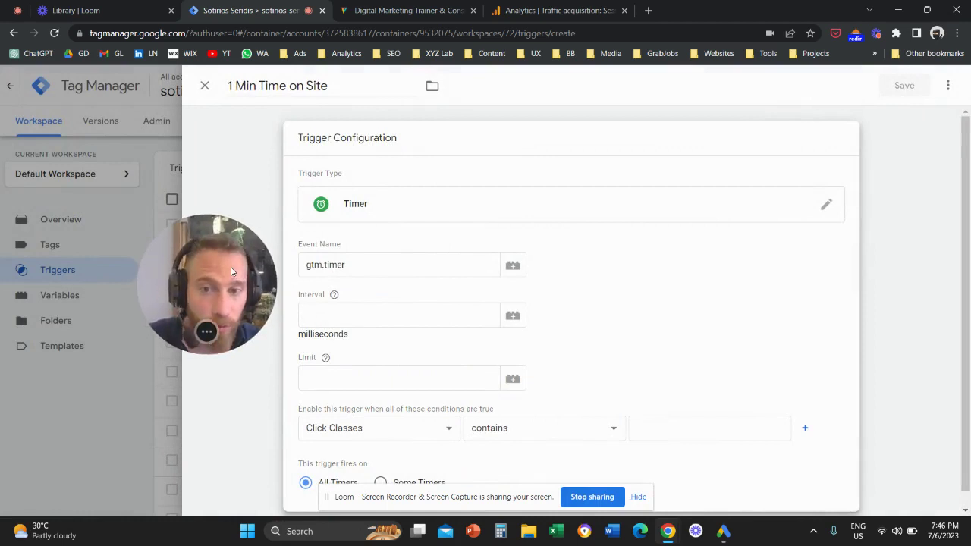
{"action": "left_click", "coordinate": [270, 300]}
{"action": "left_click", "coordinate": [408, 270]}
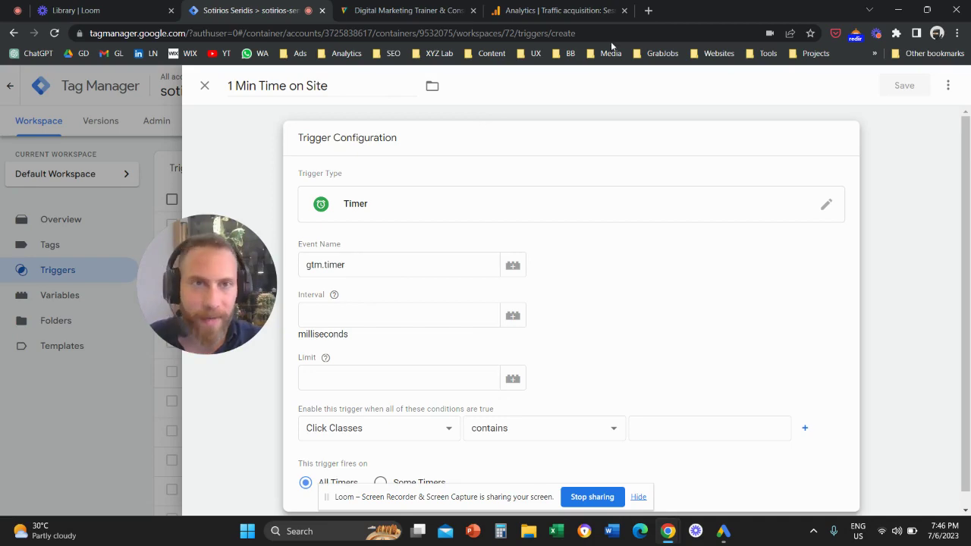
Step: Search Google in a new browser tab for how many milliseconds are in 1 minute
{"action": "left_click", "coordinate": [649, 10]}
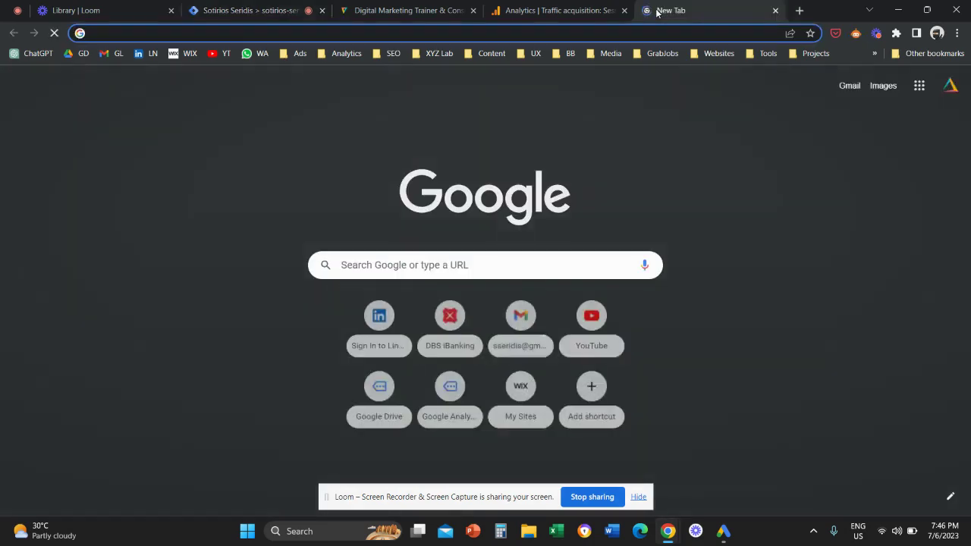
{"action": "type", "text": "how many k9li"}
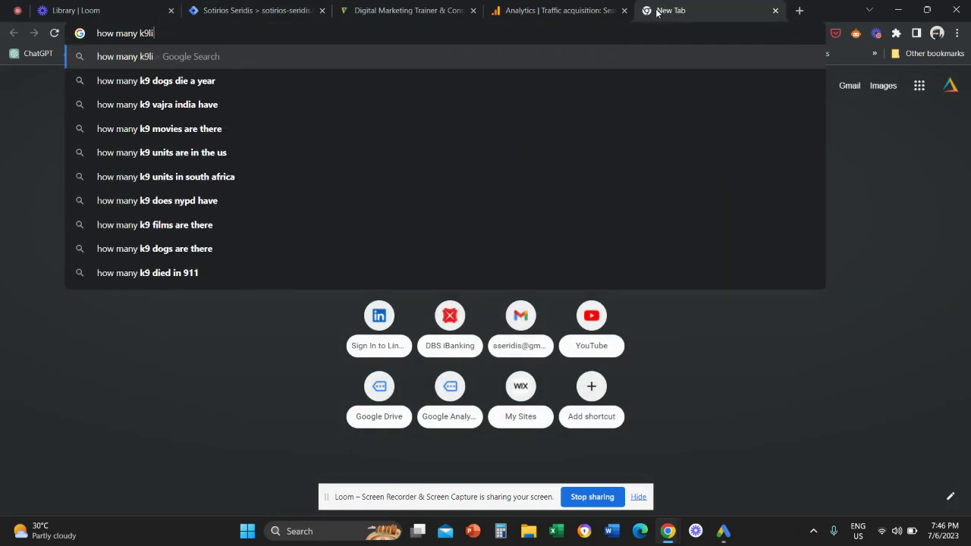
{"action": "type", "text": "seconds 1 min"}
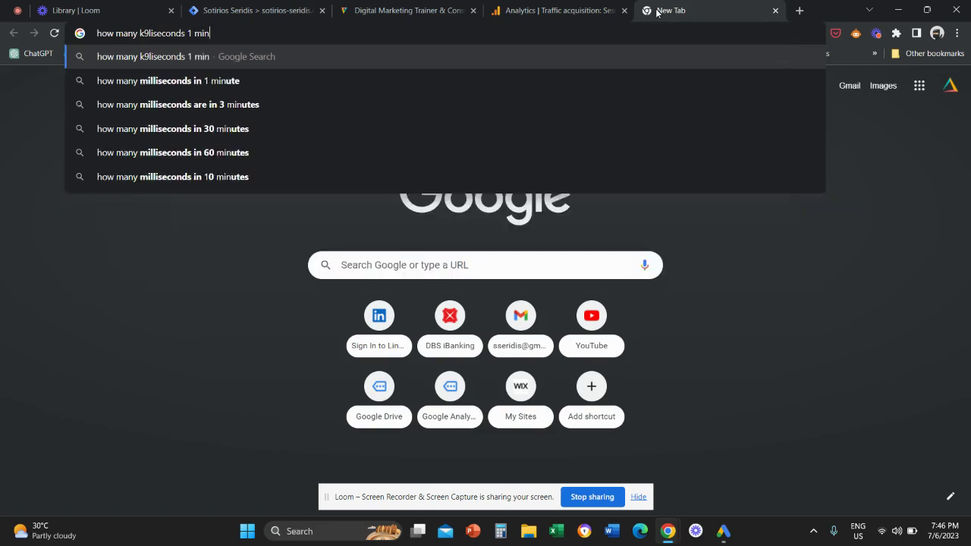
{"action": "key", "text": "Return"}
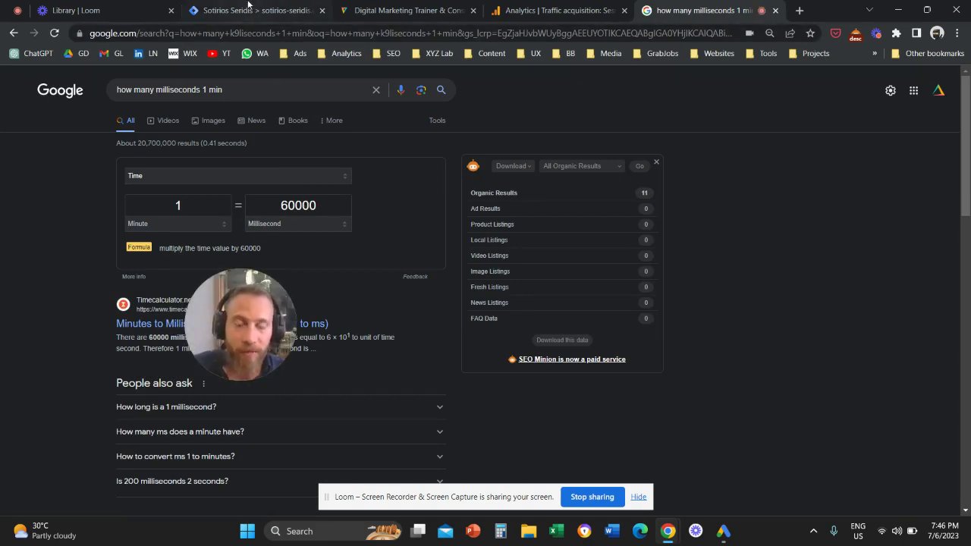
Step: Return to Tag Manager and set the timer trigger's interval to 60000 milliseconds and its limit to 1
{"action": "left_click", "coordinate": [247, 6]}
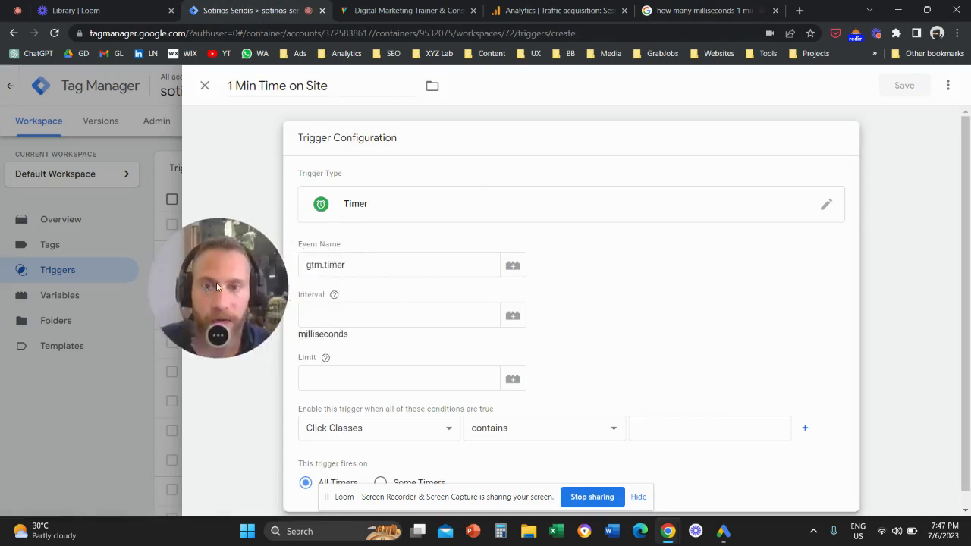
{"action": "left_click", "coordinate": [355, 289]}
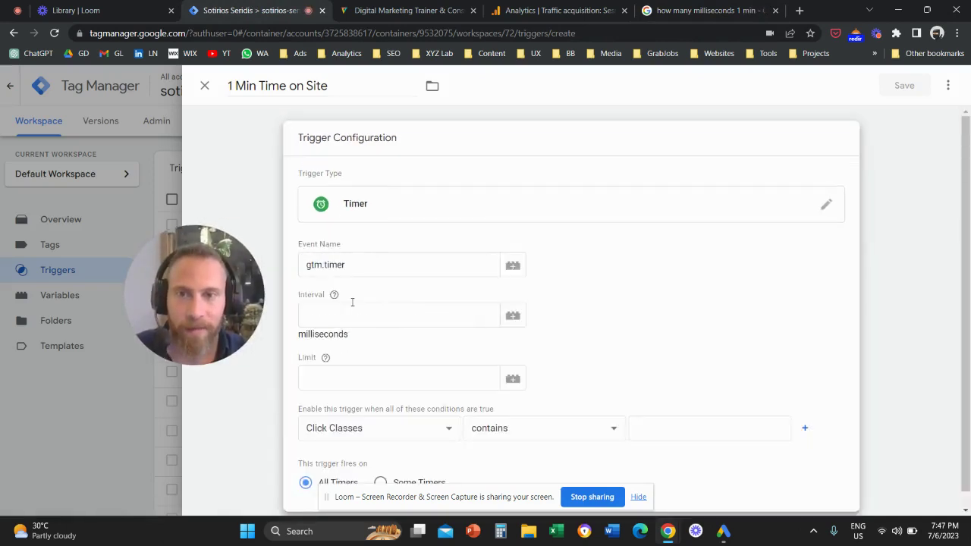
{"action": "left_click", "coordinate": [348, 313]}
{"action": "type", "text": "60000"}
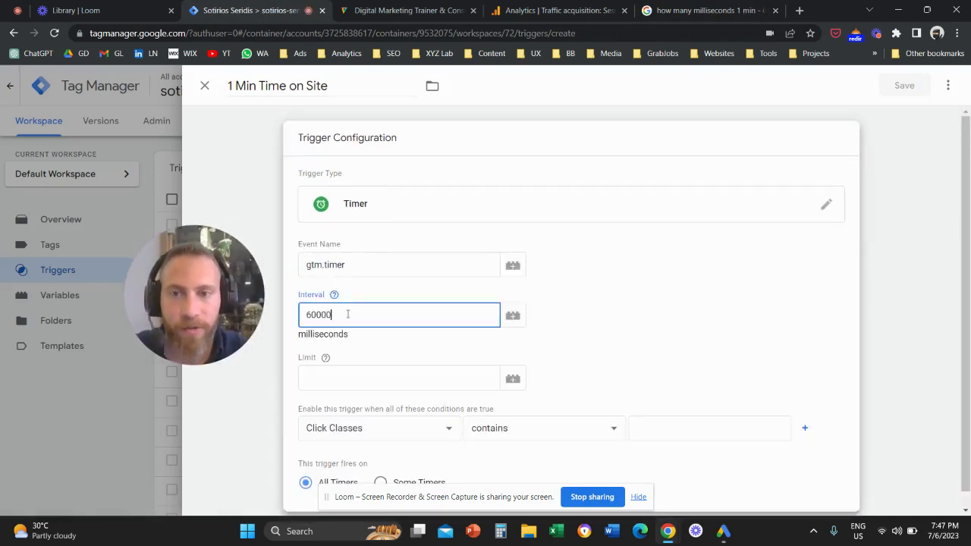
{"action": "left_click", "coordinate": [365, 386]}
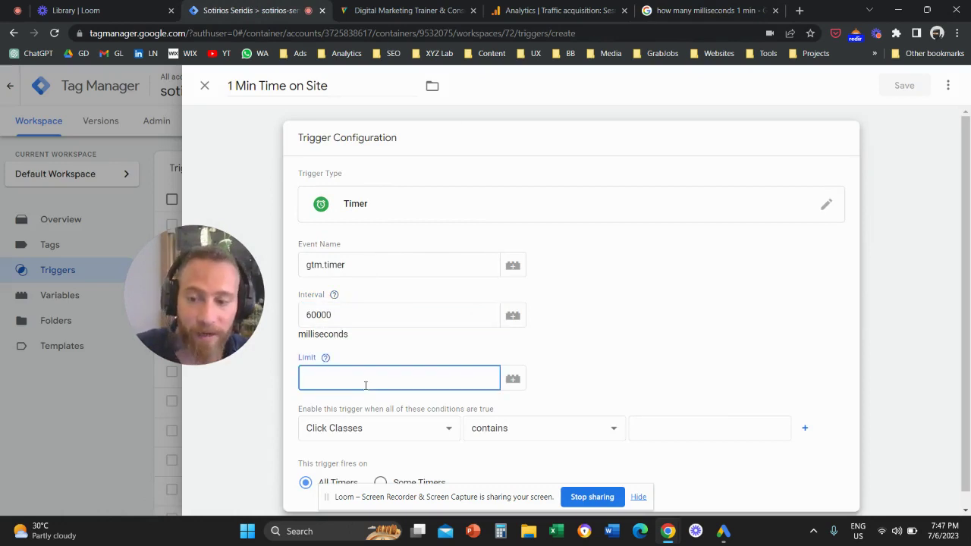
{"action": "type", "text": "1"}
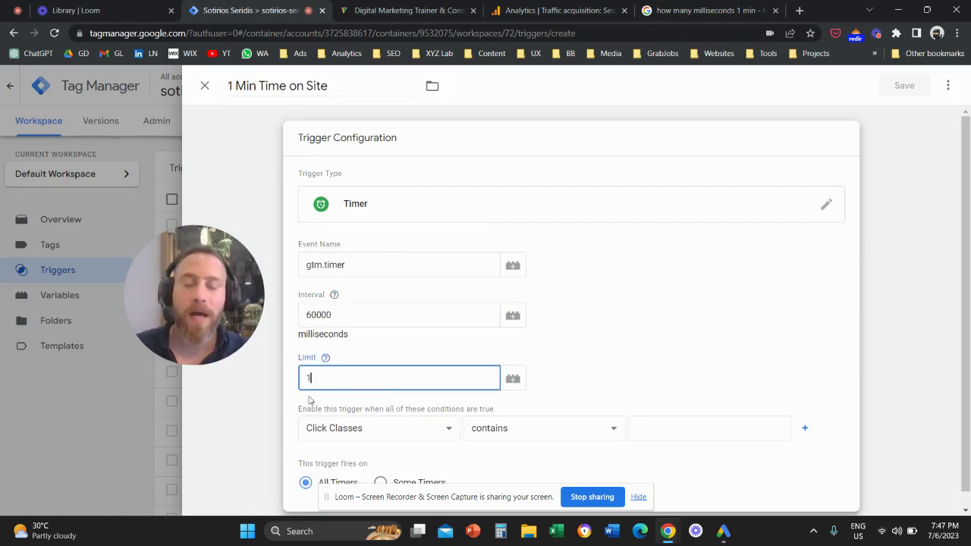
Step: Set the timer trigger's enabling condition to Page URL matches RegEx ".*"
{"action": "scroll", "coordinate": [591, 338], "scroll_direction": "down", "scroll_amount": 1}
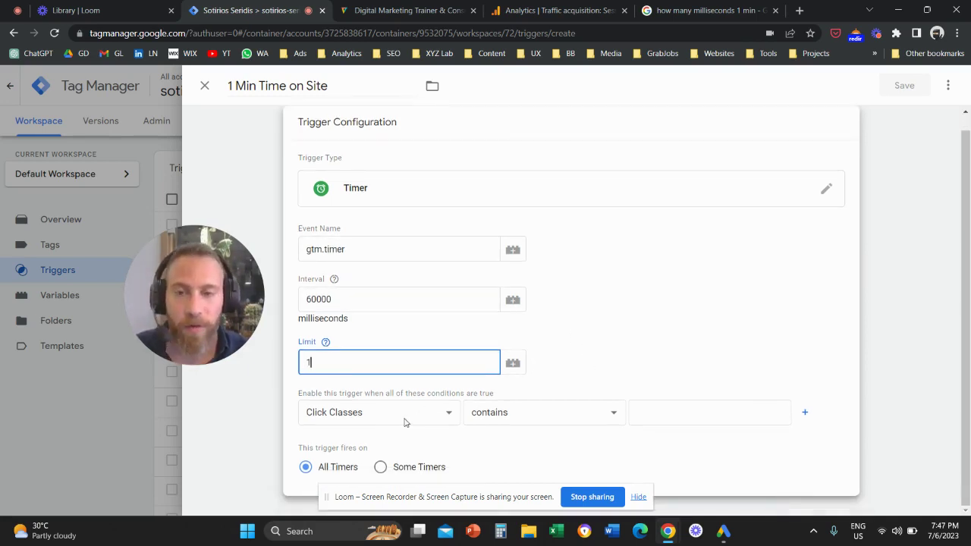
{"action": "left_click", "coordinate": [444, 416]}
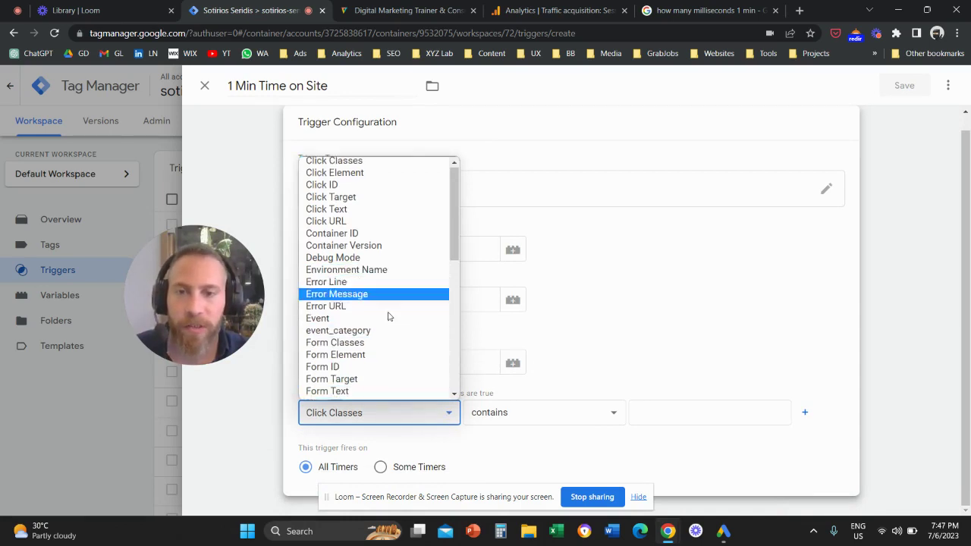
{"action": "scroll", "coordinate": [388, 316], "scroll_direction": "down", "scroll_amount": 5}
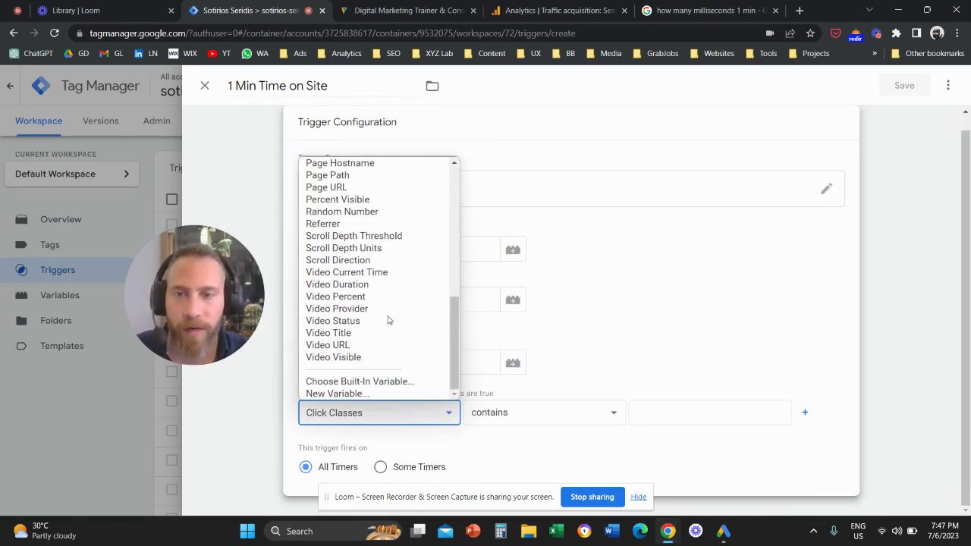
{"action": "left_click", "coordinate": [334, 188]}
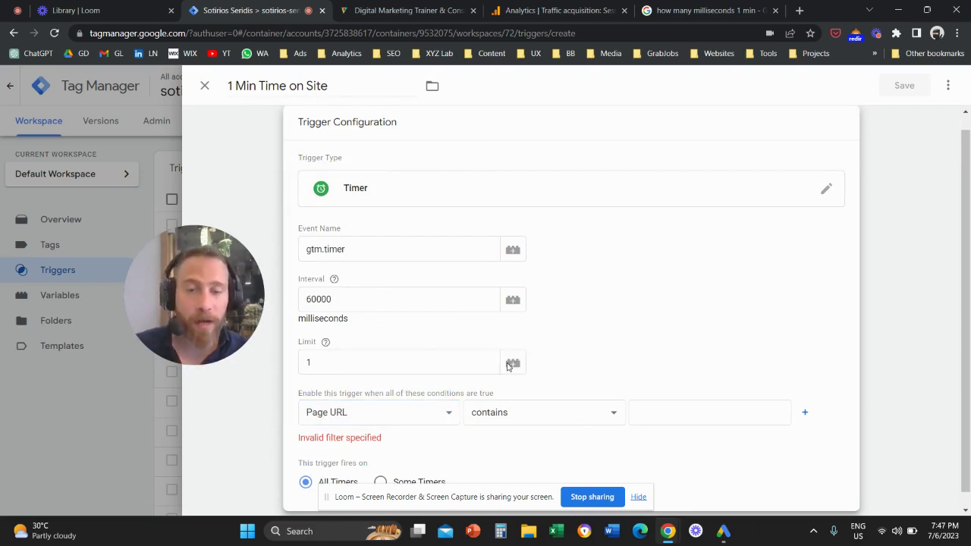
{"action": "left_click_drag", "start_coordinate": [196, 304], "coordinate": [889, 326]}
{"action": "left_click", "coordinate": [722, 464]}
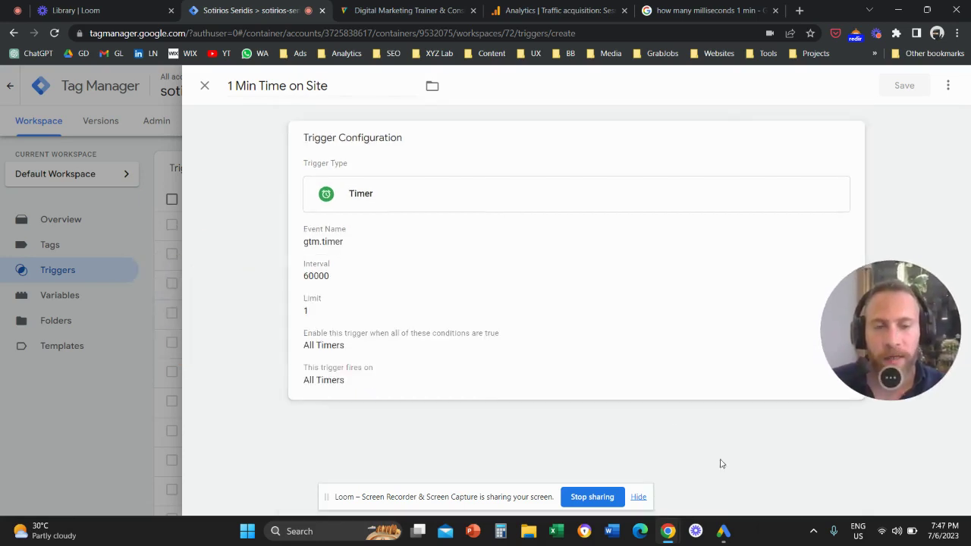
{"action": "left_click", "coordinate": [445, 265]}
{"action": "left_click", "coordinate": [535, 429]}
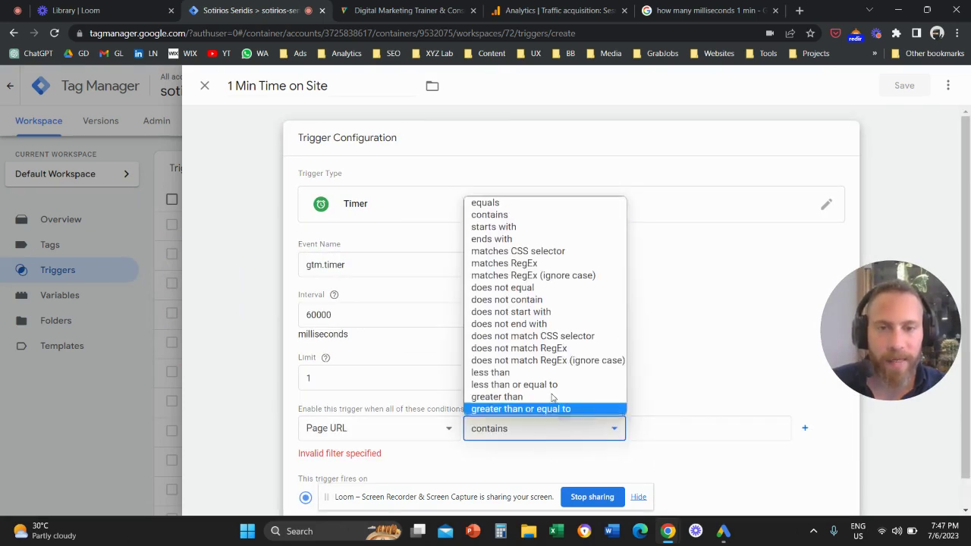
{"action": "left_click", "coordinate": [568, 263]}
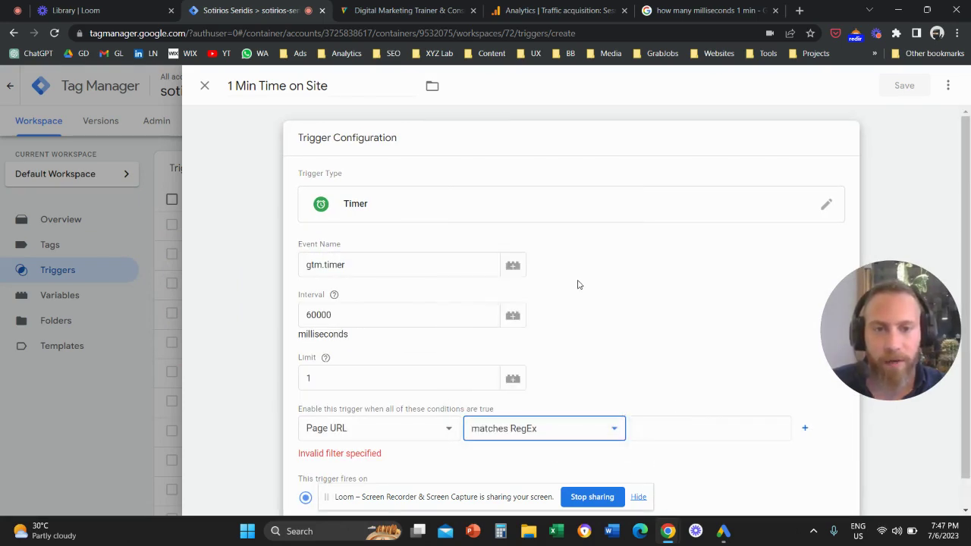
{"action": "left_click", "coordinate": [664, 434]}
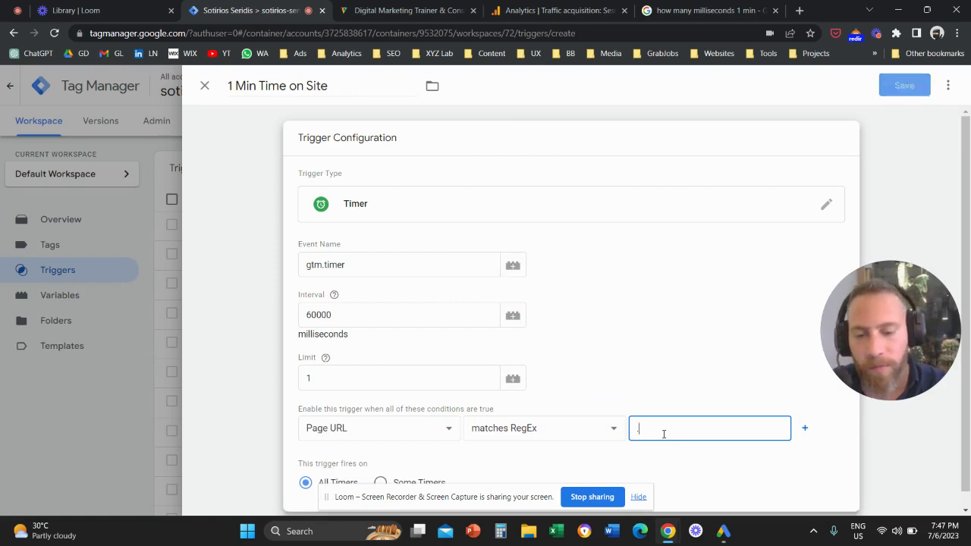
{"action": "type", "text": ".*"}
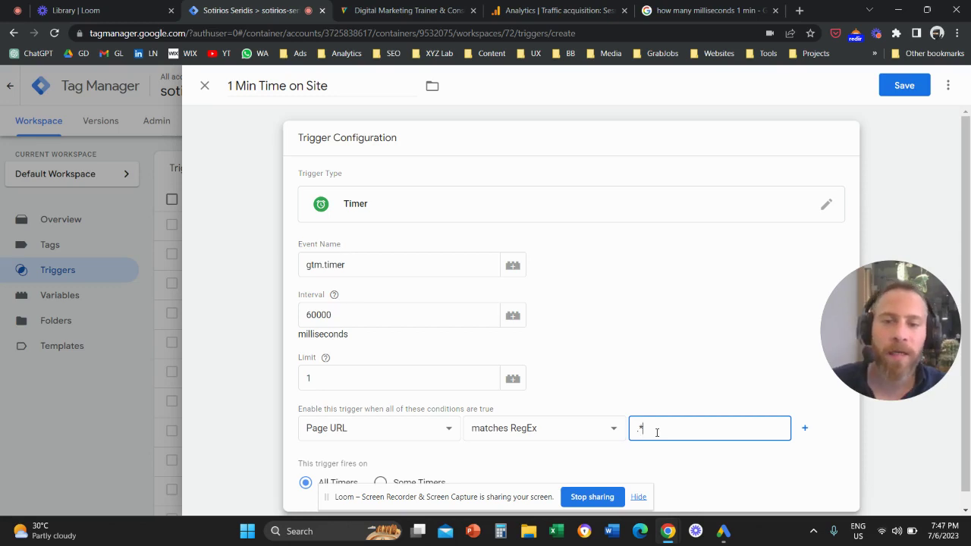
{"action": "left_click", "coordinate": [871, 342]}
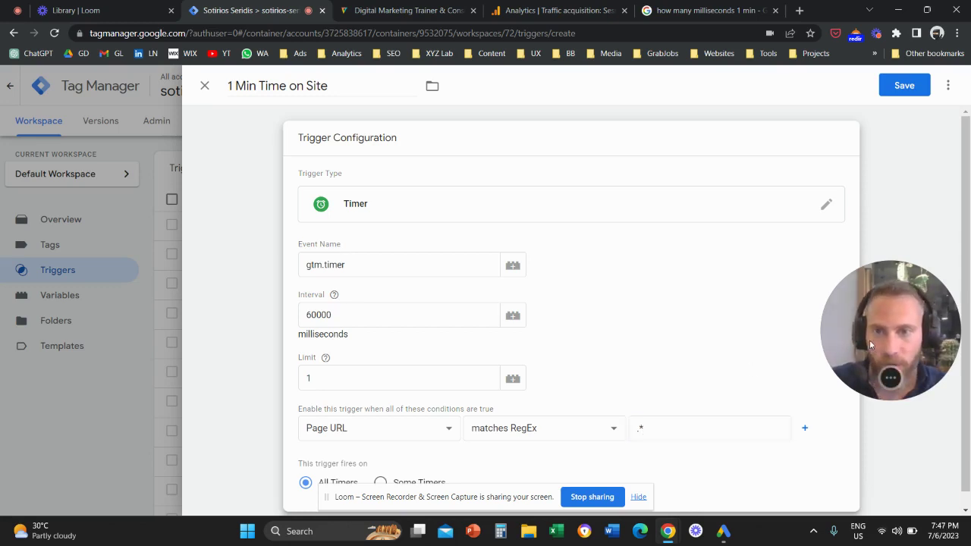
{"action": "left_click_drag", "start_coordinate": [870, 340], "coordinate": [705, 314]}
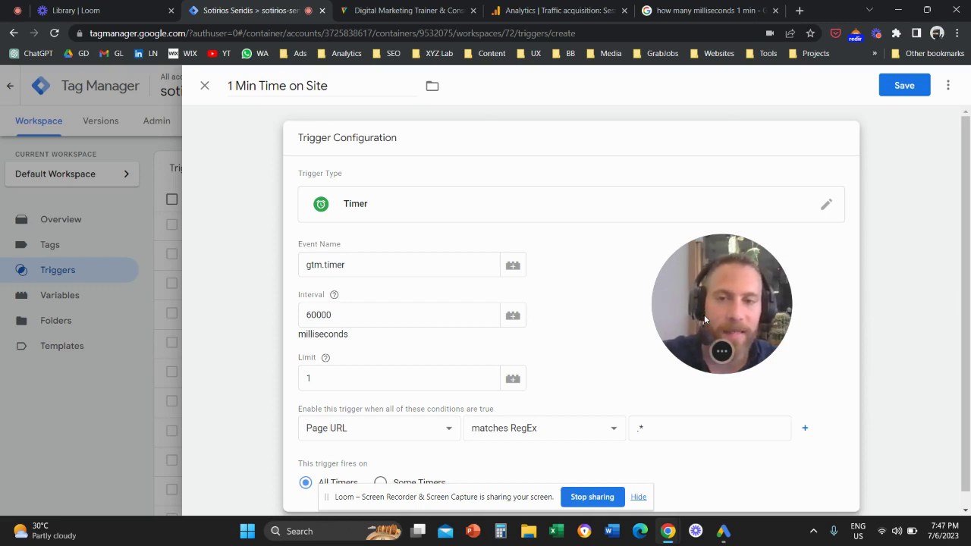
{"action": "left_click_drag", "start_coordinate": [705, 319], "coordinate": [824, 348]}
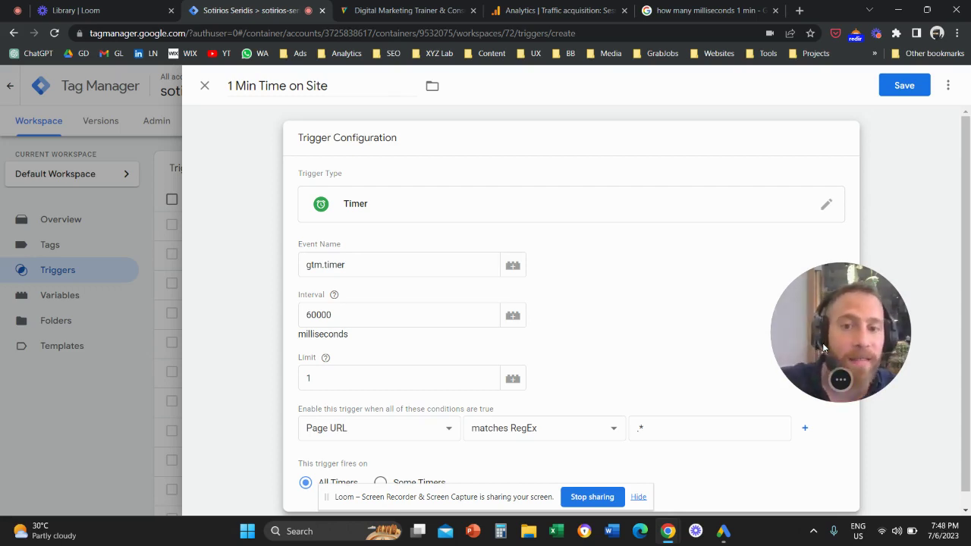
Step: Save the 1 Min Time on Site trigger and open the workspace's list of tags
{"action": "left_click", "coordinate": [823, 343]}
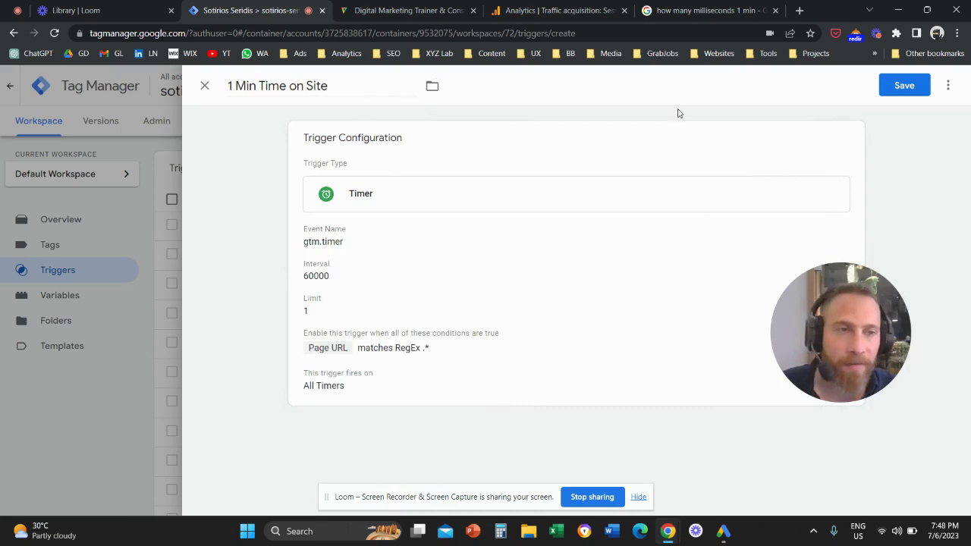
{"action": "left_click", "coordinate": [899, 95]}
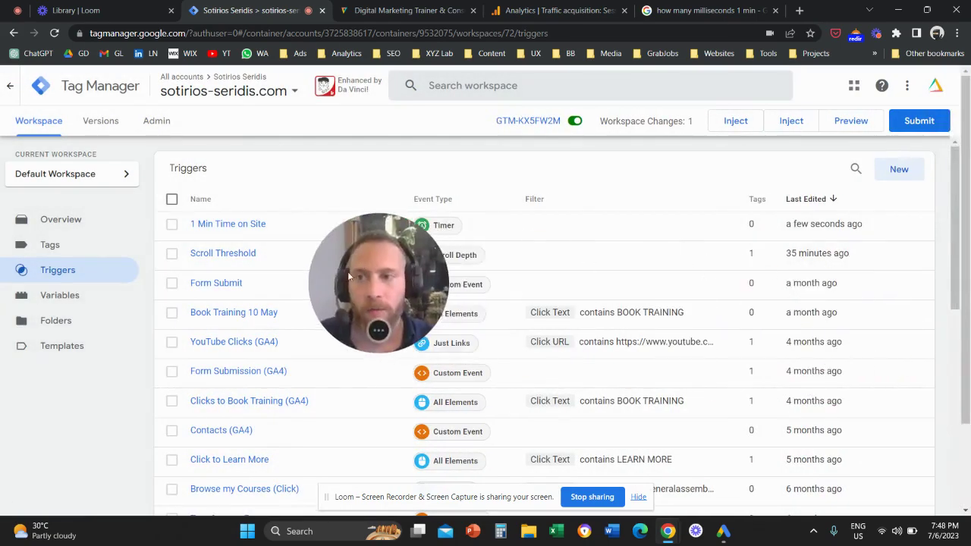
{"action": "left_click", "coordinate": [80, 254]}
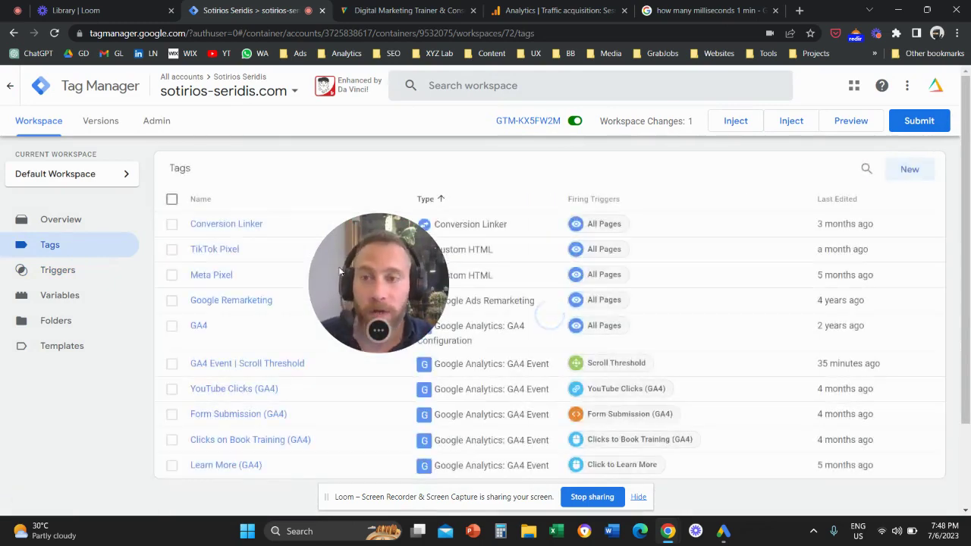
Step: Create a new tag and name it "GA4 Event | 1 Min on Site"
{"action": "left_click", "coordinate": [908, 170]}
{"action": "left_click_drag", "start_coordinate": [741, 250], "coordinate": [207, 225]}
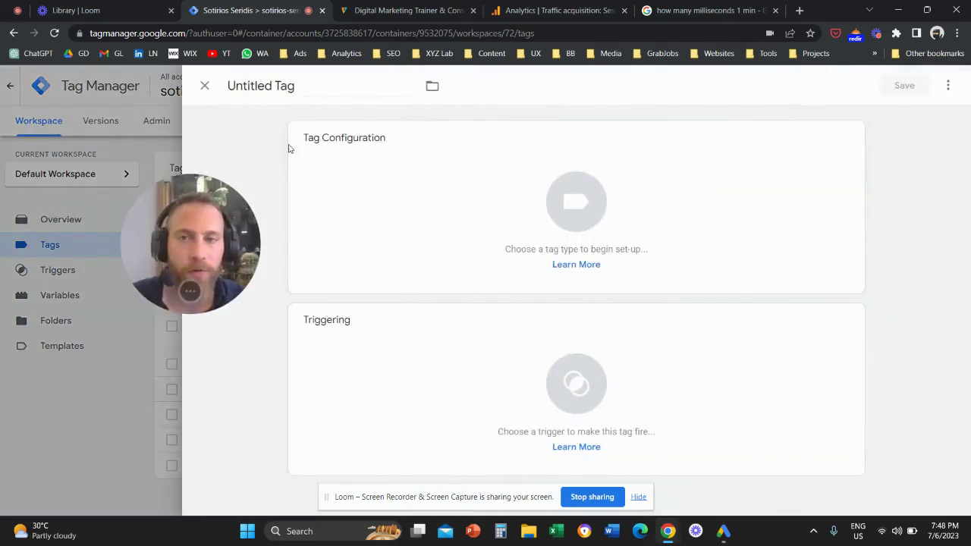
{"action": "left_click", "coordinate": [296, 86]}
{"action": "type", "text": "Ga4"}
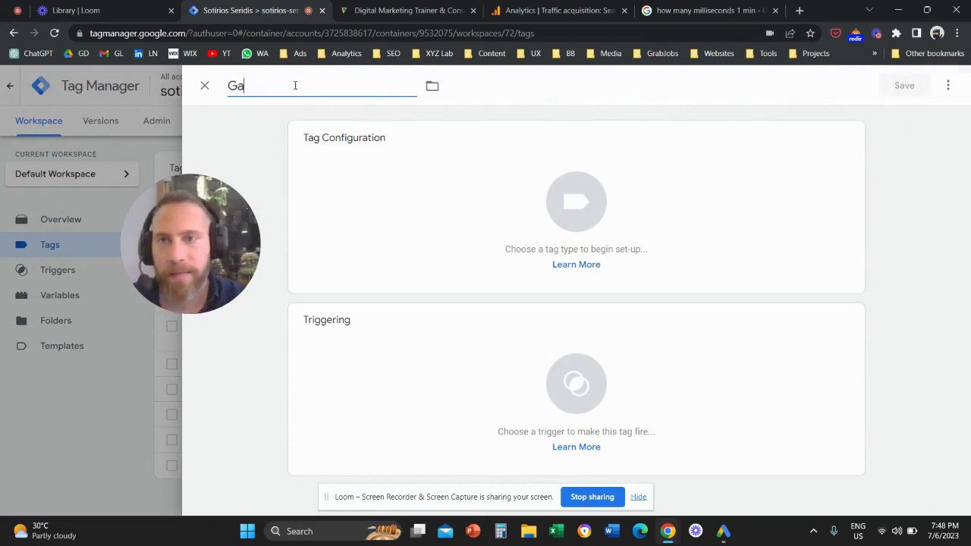
{"action": "key", "text": "BackSpace"}
{"action": "key", "text": "BackSpace"}
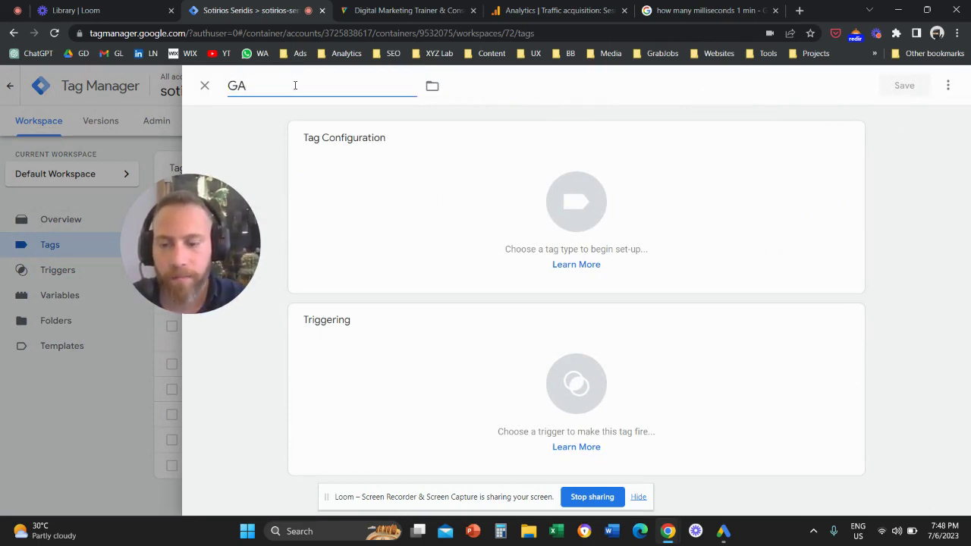
{"action": "type", "text": "A4 Event ["}
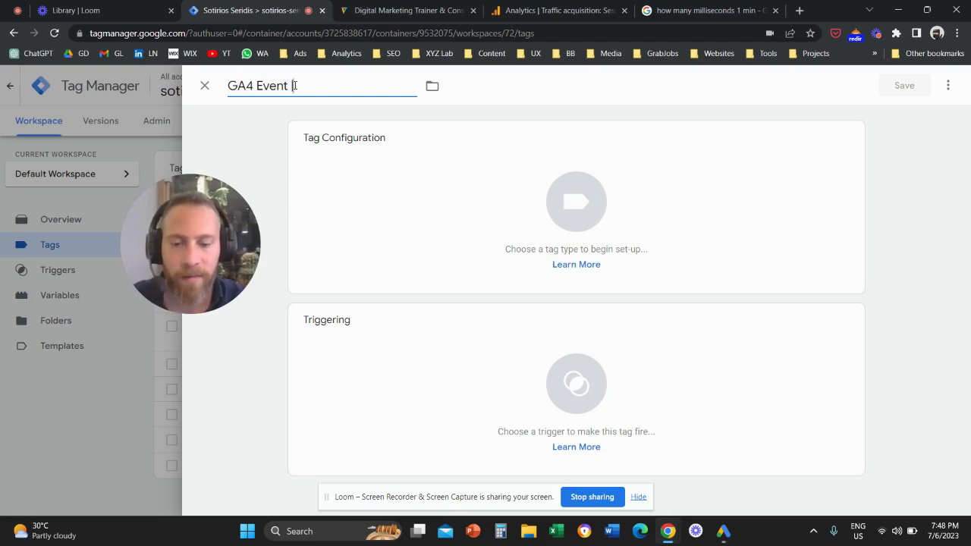
{"action": "type", "text": "1 Min on "}
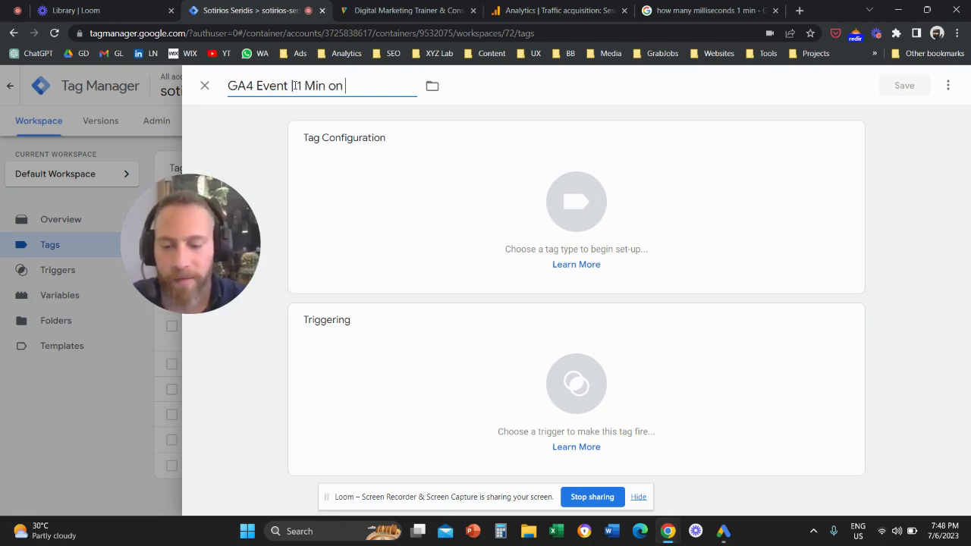
{"action": "type", "text": "Site"}
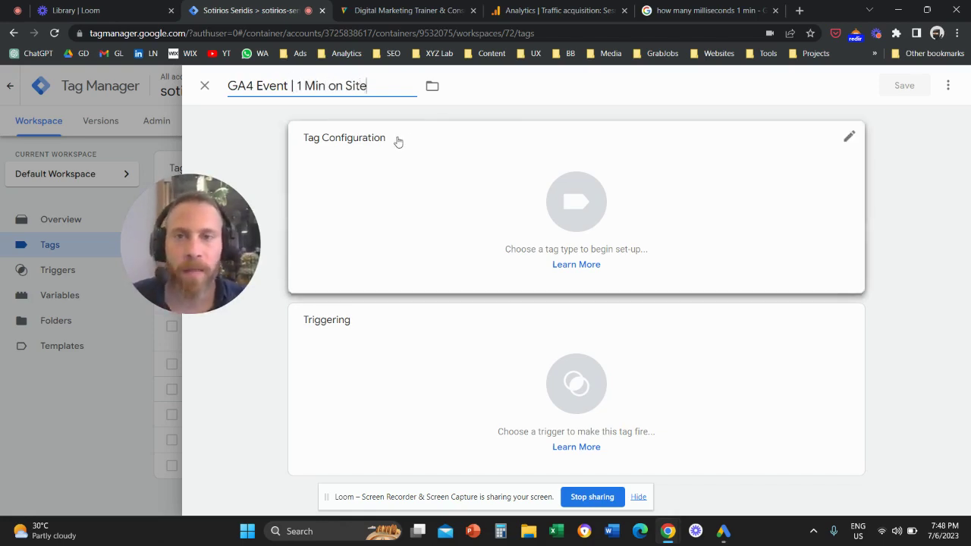
Step: Set the new tag's type to Google Analytics: GA4 Event
{"action": "left_click", "coordinate": [787, 141]}
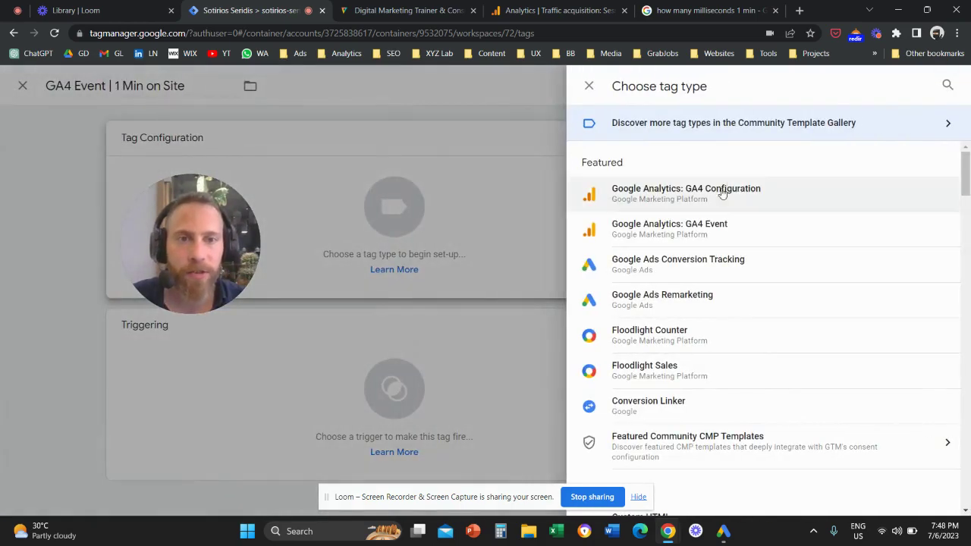
{"action": "left_click", "coordinate": [671, 240]}
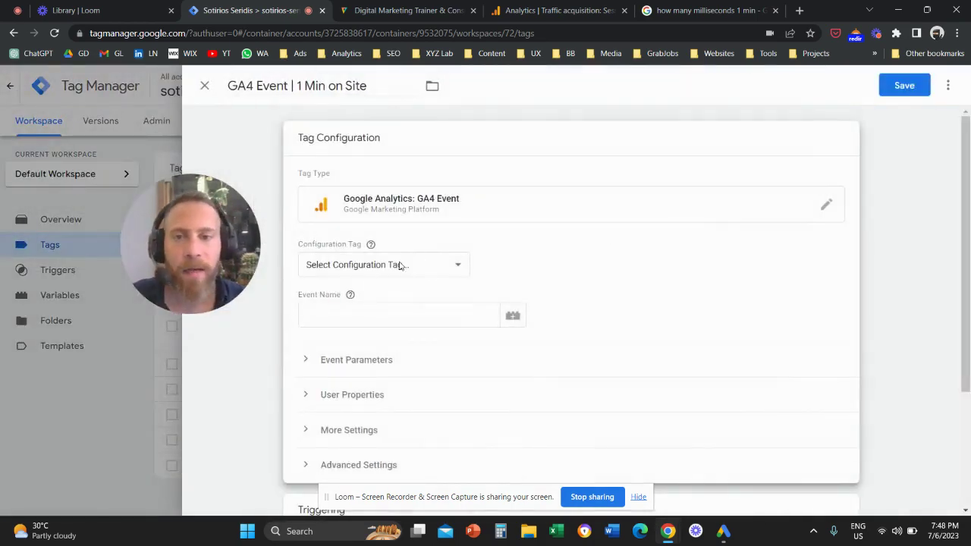
{"action": "left_click", "coordinate": [393, 265]}
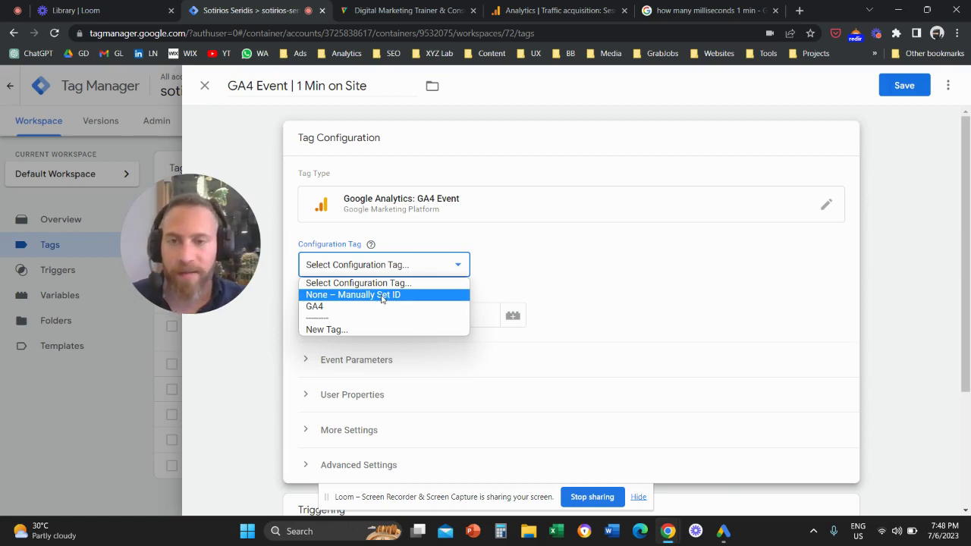
{"action": "left_click", "coordinate": [377, 295]}
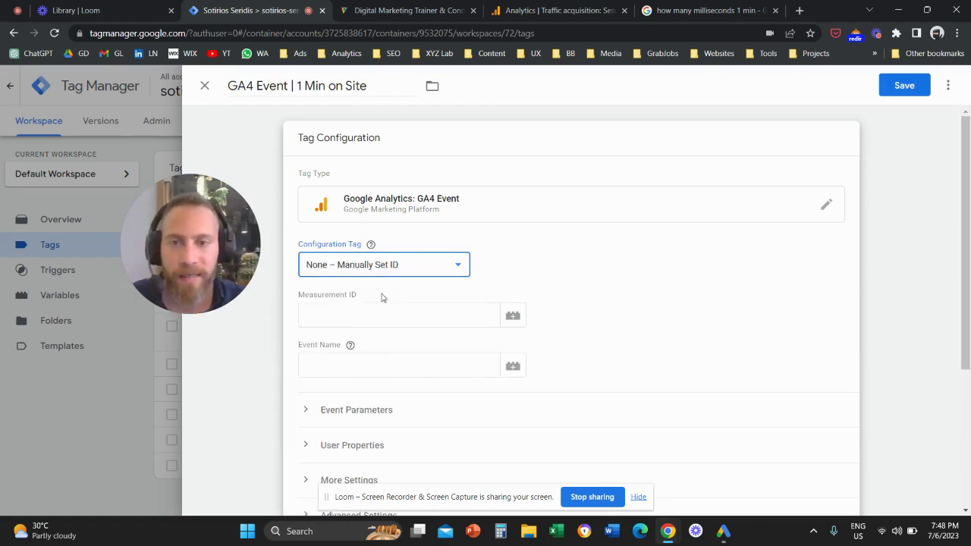
{"action": "left_click_drag", "start_coordinate": [300, 297], "coordinate": [337, 295]}
{"action": "left_click", "coordinate": [328, 321]}
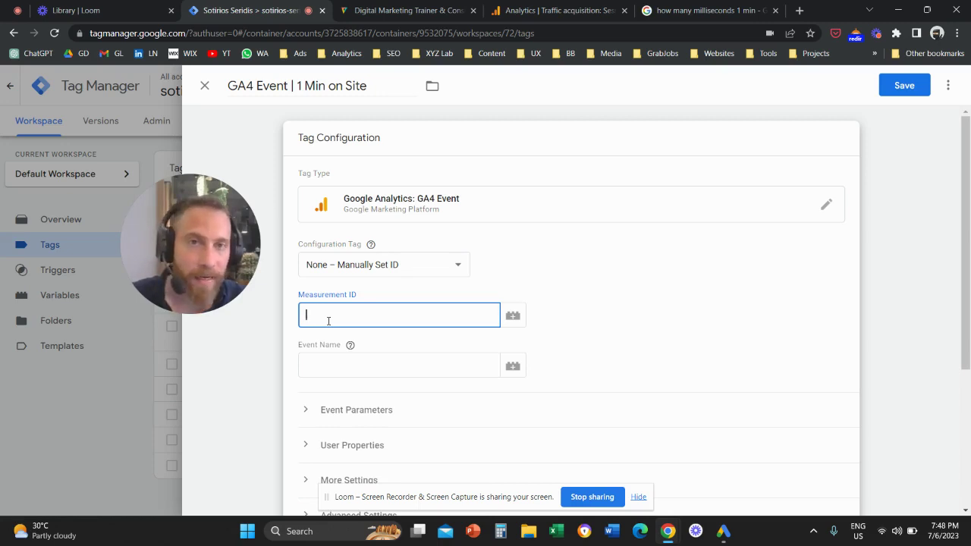
Step: Select GA4 as the event tag's configuration tag and enter the event name time_1_min
{"action": "left_click", "coordinate": [387, 265]}
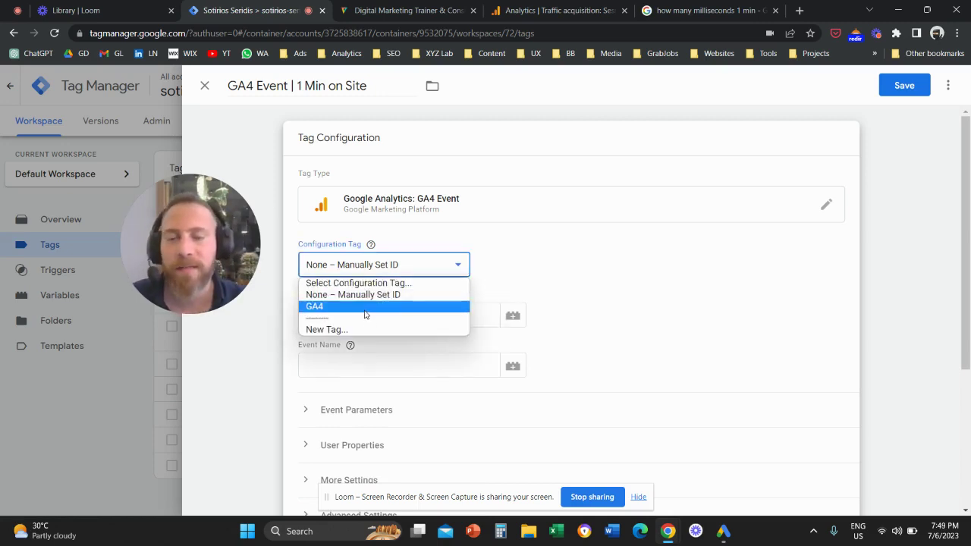
{"action": "key", "text": "Escape"}
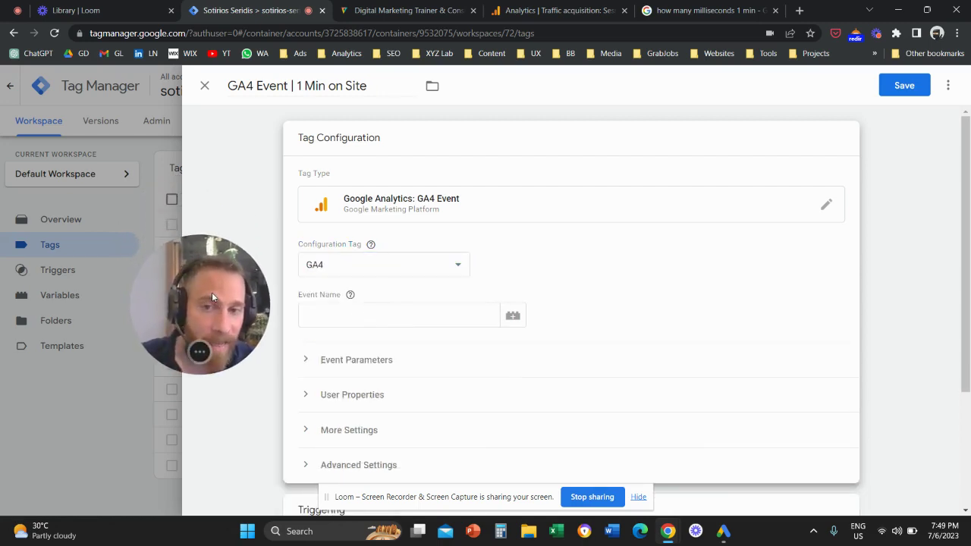
{"action": "left_click", "coordinate": [269, 265]}
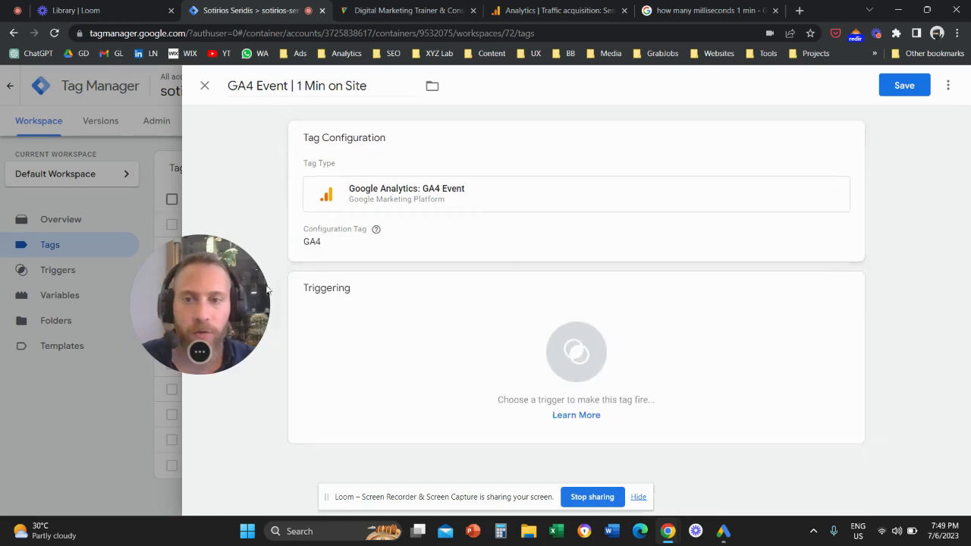
{"action": "left_click", "coordinate": [322, 250]}
{"action": "left_click", "coordinate": [360, 320]}
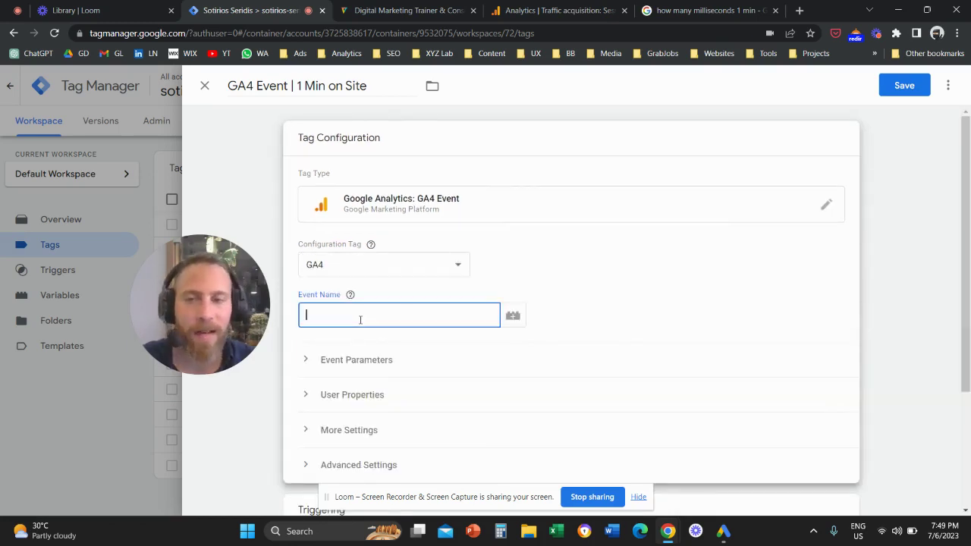
{"action": "type", "text": "time"}
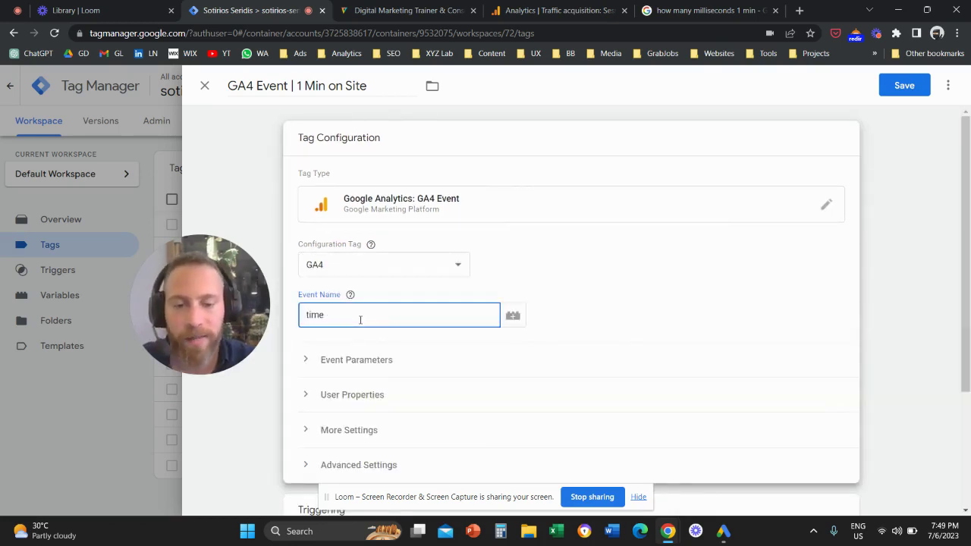
{"action": "type", "text": "_1_min"}
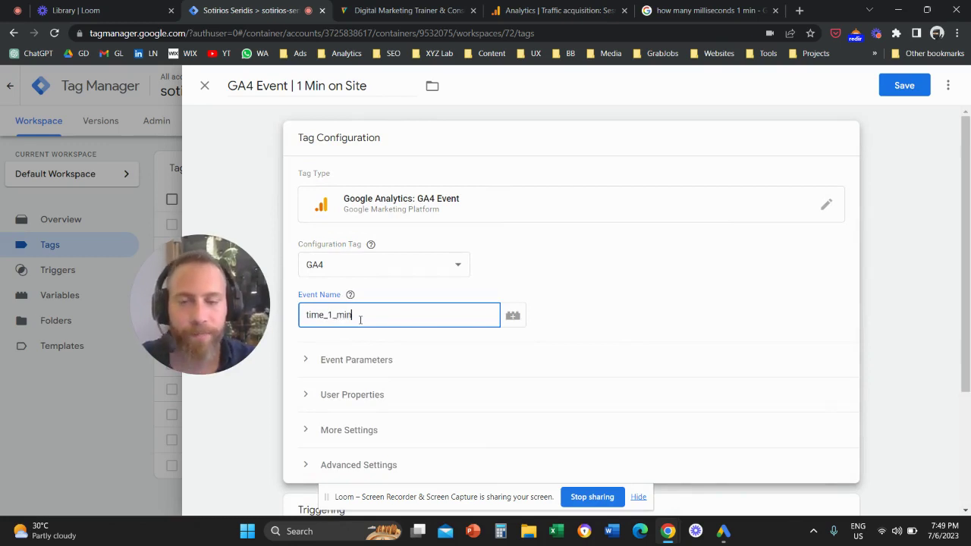
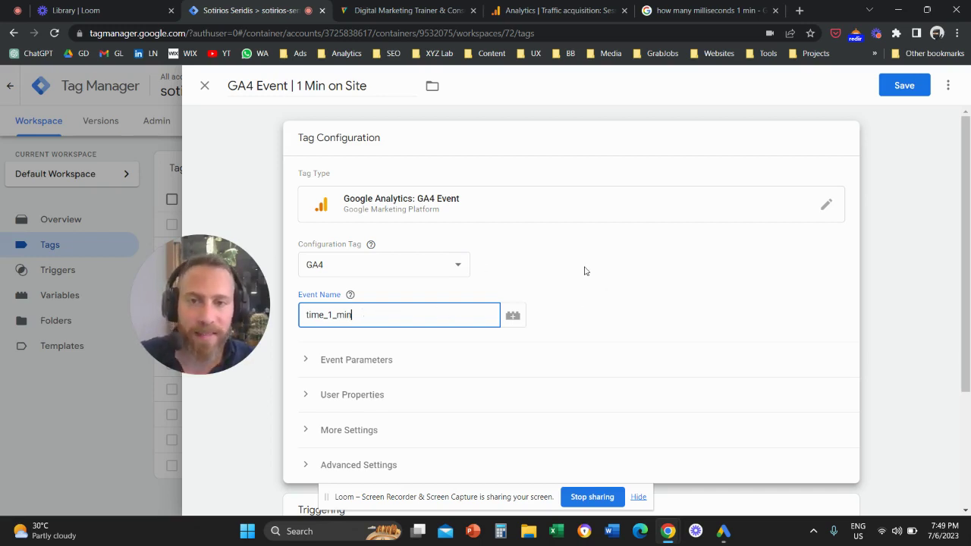
Step: Assign the 1 Min Time on Site timer as the tag's firing trigger and save the tag
{"action": "scroll", "coordinate": [865, 281], "scroll_direction": "down", "scroll_amount": 5}
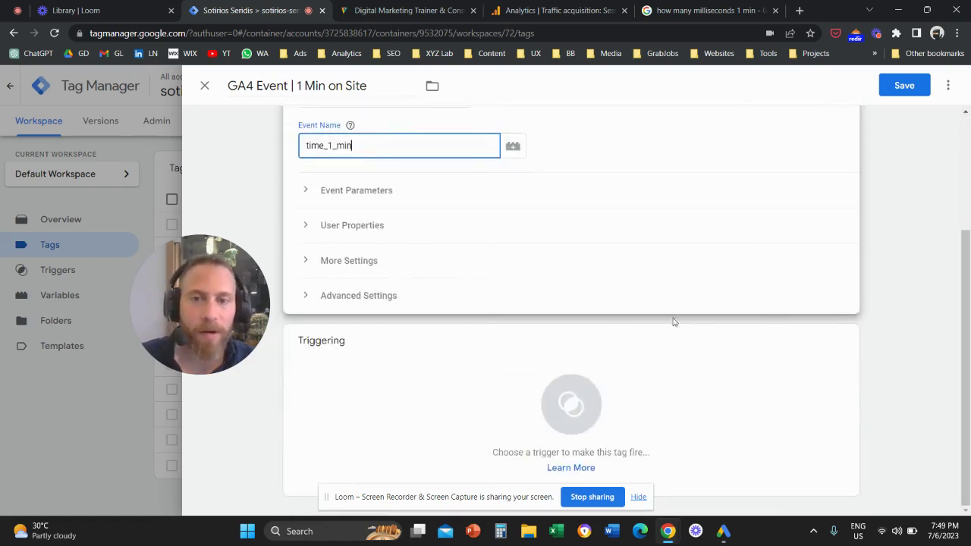
{"action": "left_click", "coordinate": [607, 341]}
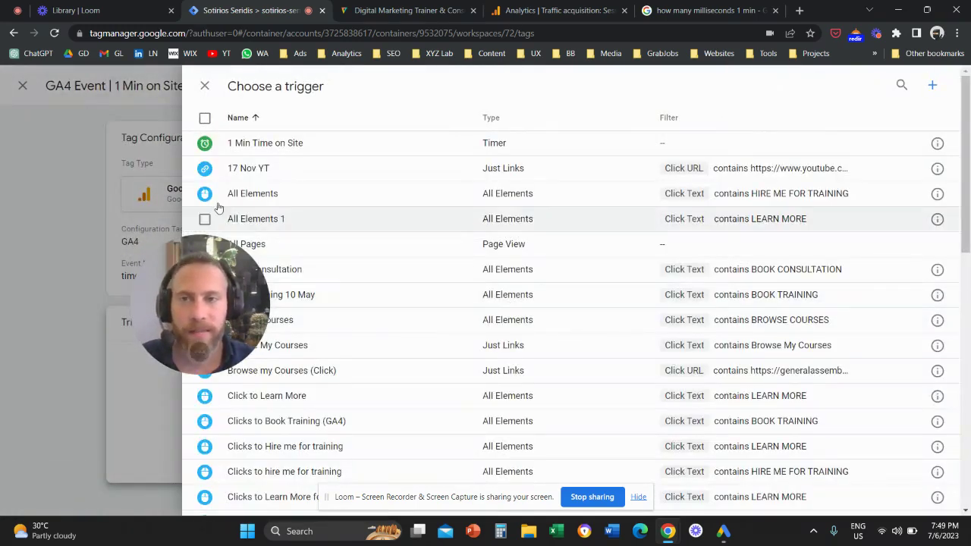
{"action": "left_click", "coordinate": [260, 144]}
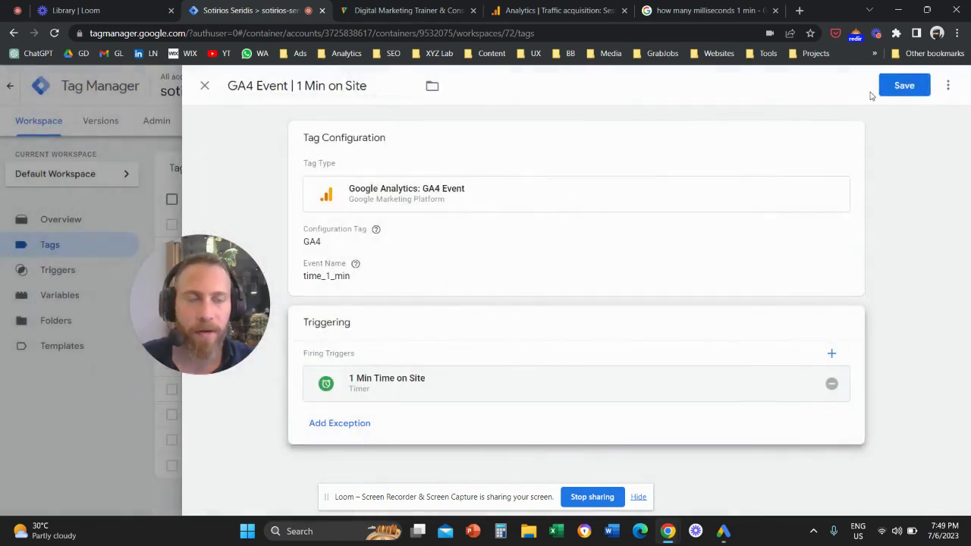
{"action": "left_click", "coordinate": [903, 85]}
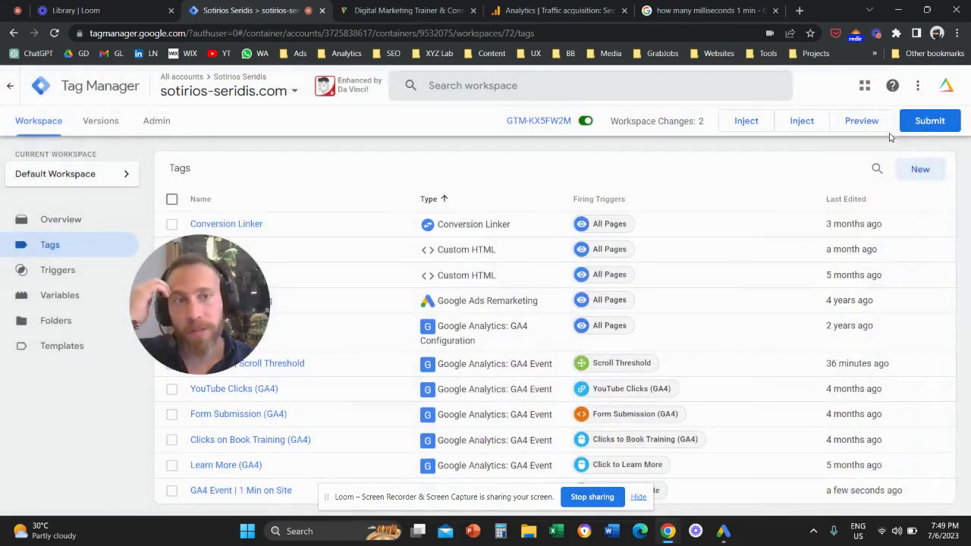
Step: Publish the workspace changes as a new container version without a description, and return to the workspace overview
{"action": "left_click", "coordinate": [920, 121]}
{"action": "left_click", "coordinate": [925, 85]}
{"action": "left_click", "coordinate": [645, 458]}
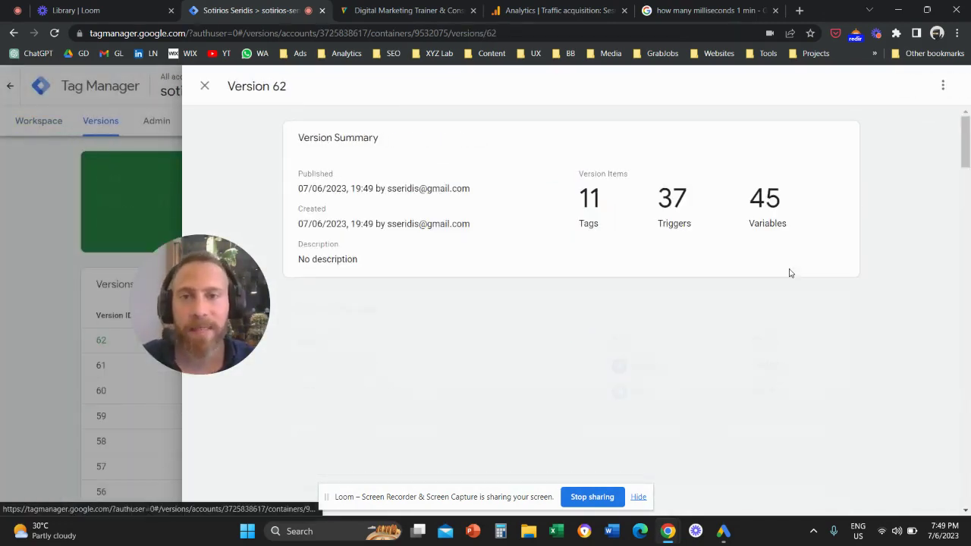
{"action": "left_click", "coordinate": [205, 86]}
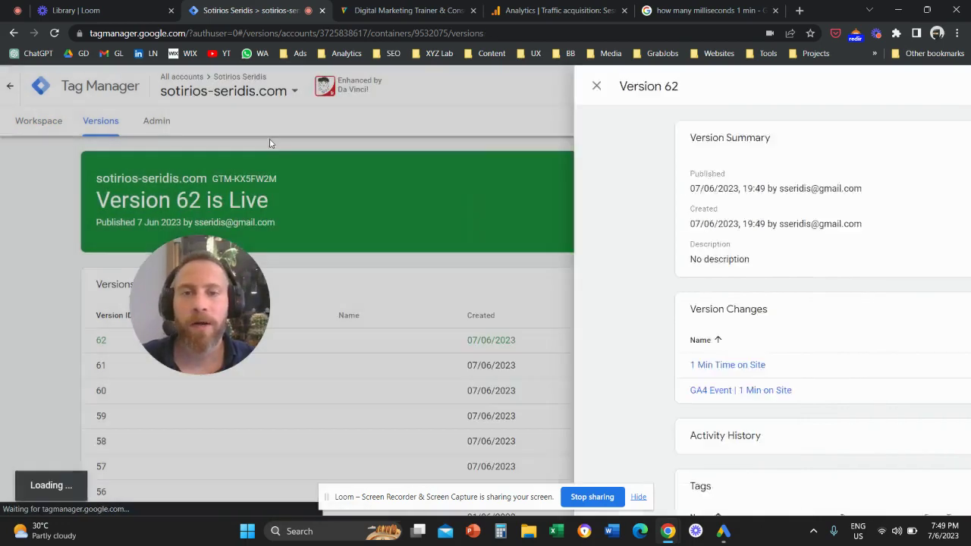
{"action": "left_click", "coordinate": [38, 120]}
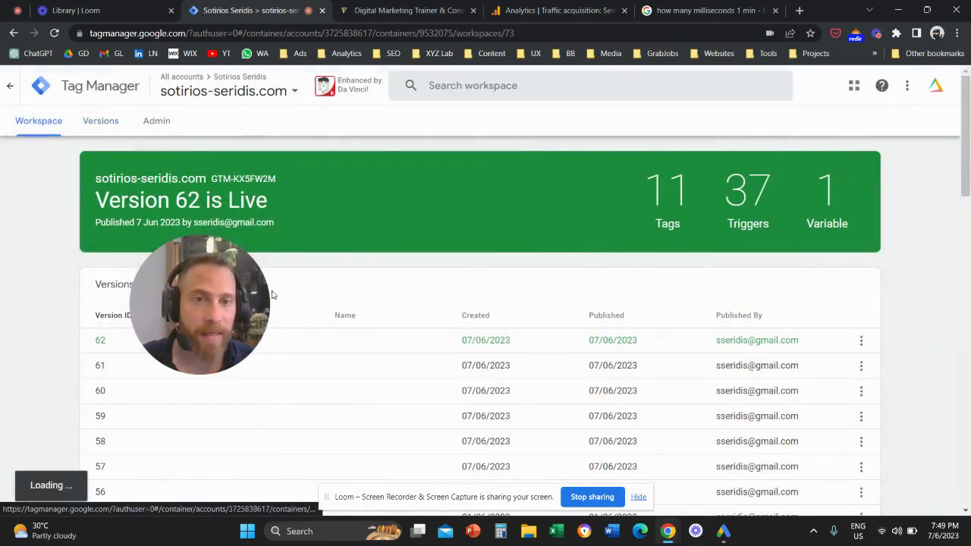
Step: Start previewing the container and connect Tag Assistant to the website at the prefilled URL
{"action": "left_click_drag", "start_coordinate": [220, 308], "coordinate": [771, 228]}
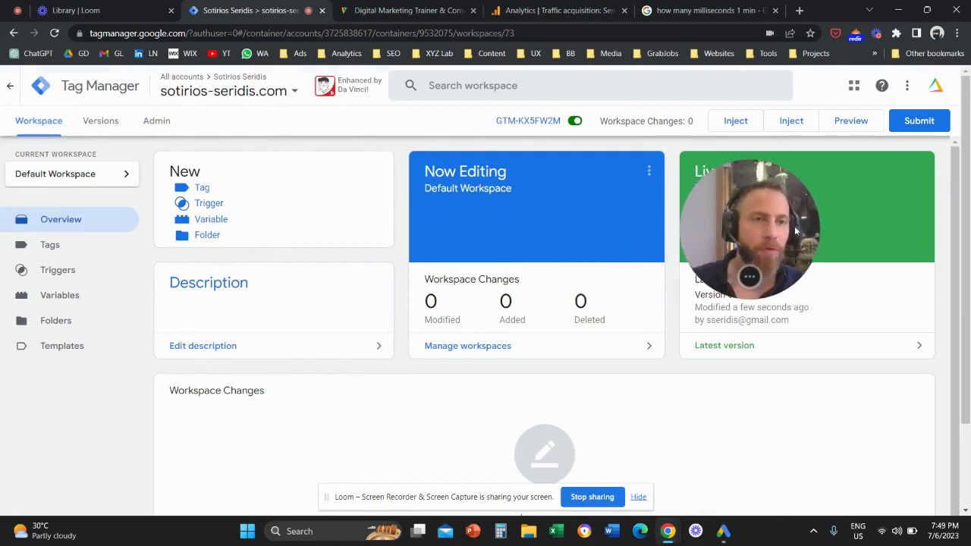
{"action": "left_click", "coordinate": [865, 122]}
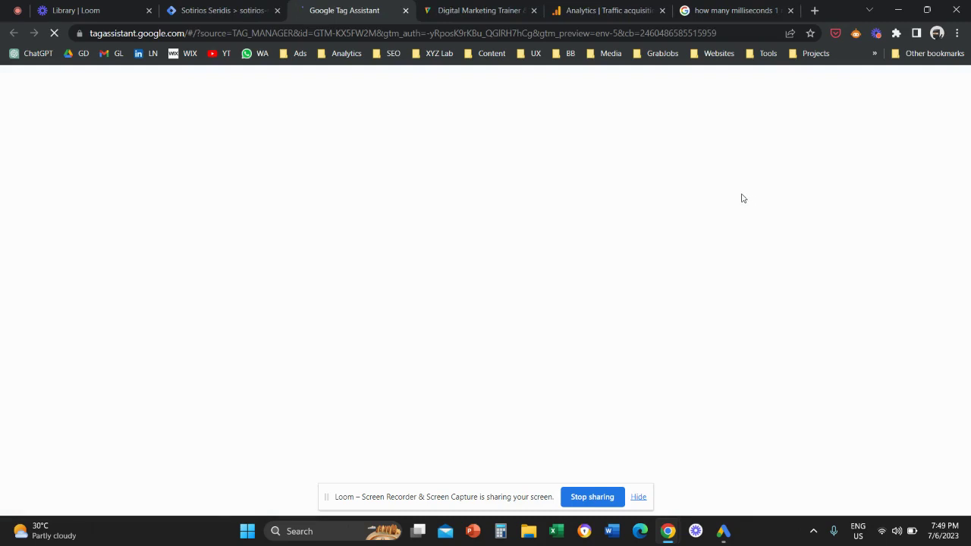
{"action": "left_click", "coordinate": [474, 370]}
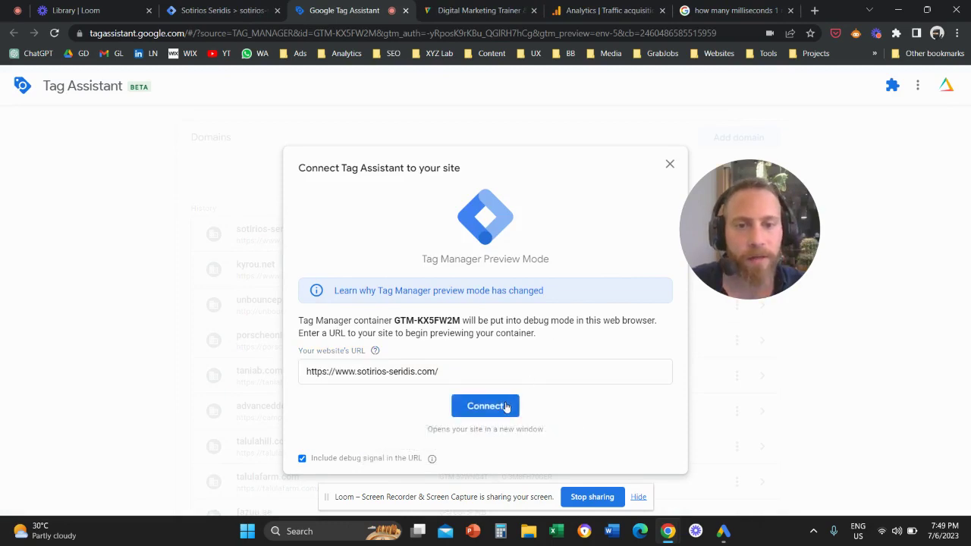
{"action": "left_click", "coordinate": [507, 405]}
{"action": "left_click_drag", "start_coordinate": [766, 222], "coordinate": [464, 333]}
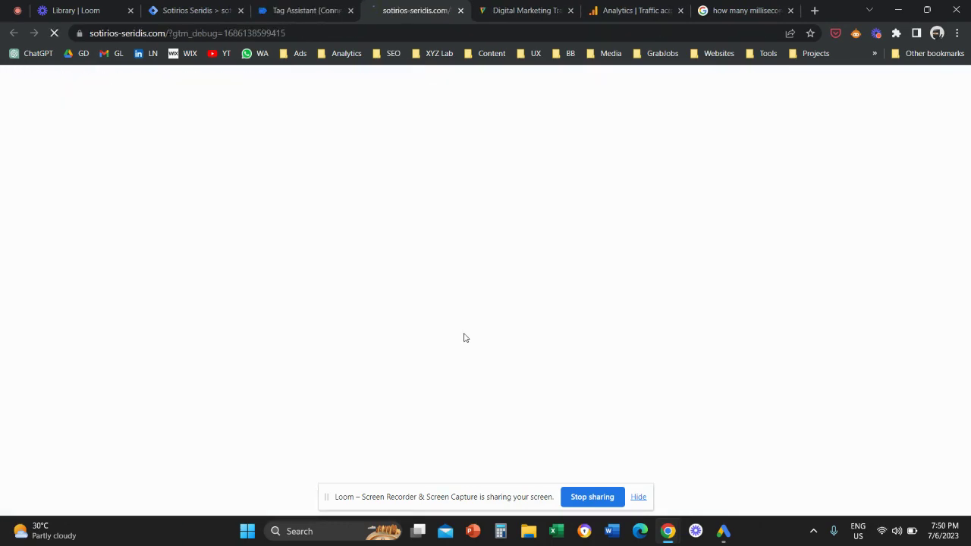
{"action": "triple_click", "coordinate": [466, 338]}
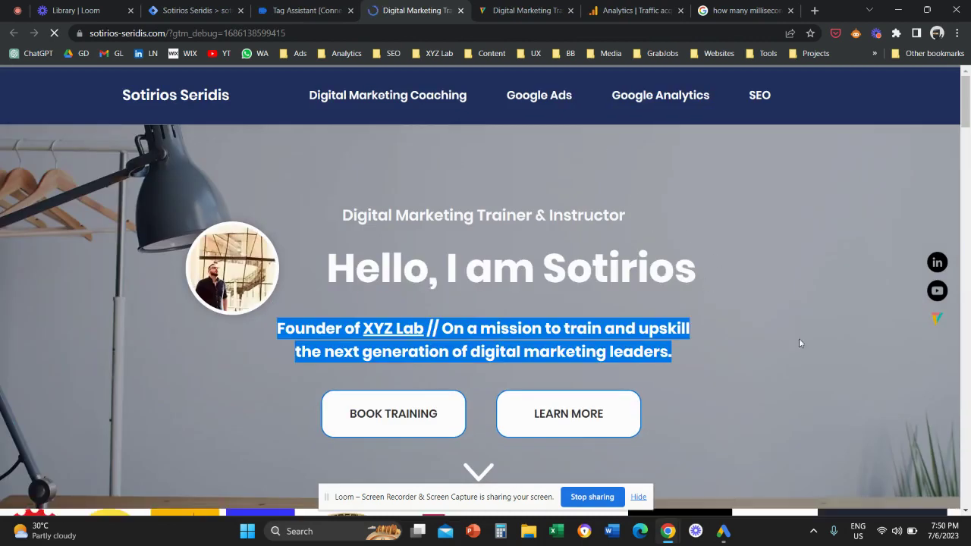
{"action": "left_click_drag", "start_coordinate": [434, 345], "coordinate": [602, 240]}
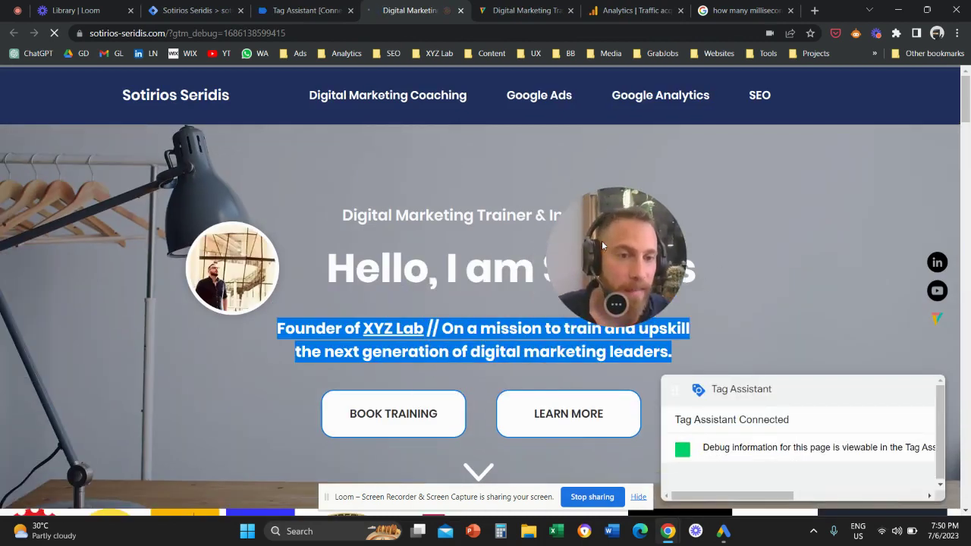
Step: Return to Tag Assistant, continue past the connection dialog and examine whether the GA4 Event | 1 Min on Site tag has fired
{"action": "left_click", "coordinate": [359, 6]}
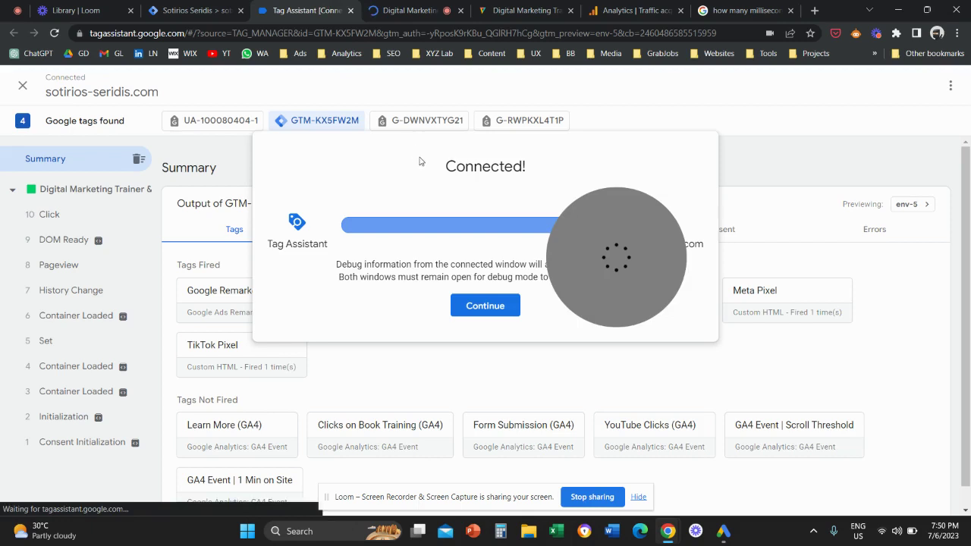
{"action": "left_click", "coordinate": [489, 311]}
{"action": "left_click_drag", "start_coordinate": [617, 274], "coordinate": [453, 286]}
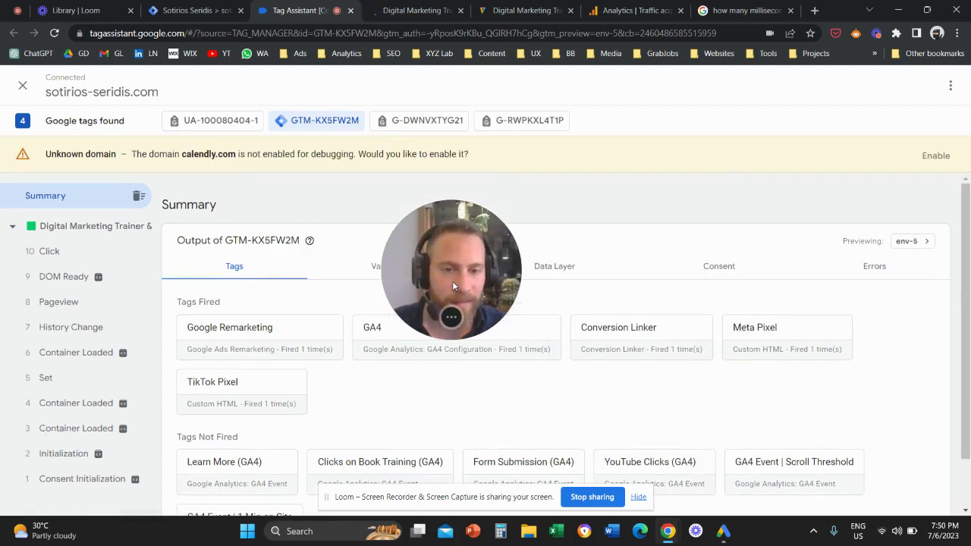
{"action": "left_click_drag", "start_coordinate": [454, 286], "coordinate": [460, 238]}
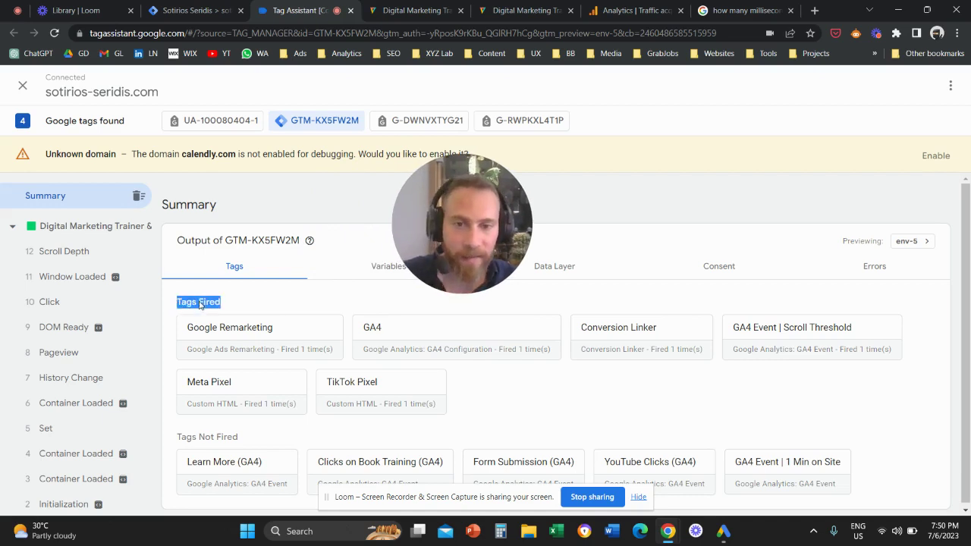
{"action": "scroll", "coordinate": [331, 364], "scroll_direction": "down", "scroll_amount": 1}
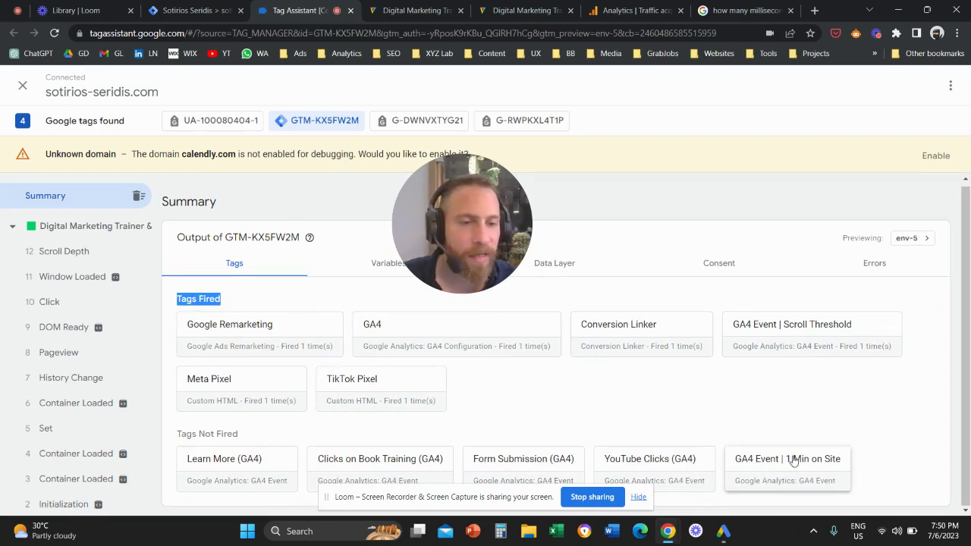
Step: Keep the website open to let the timer run, and convert 3 and 5 minutes to milliseconds in the Google time converter
{"action": "left_click", "coordinate": [407, 6]}
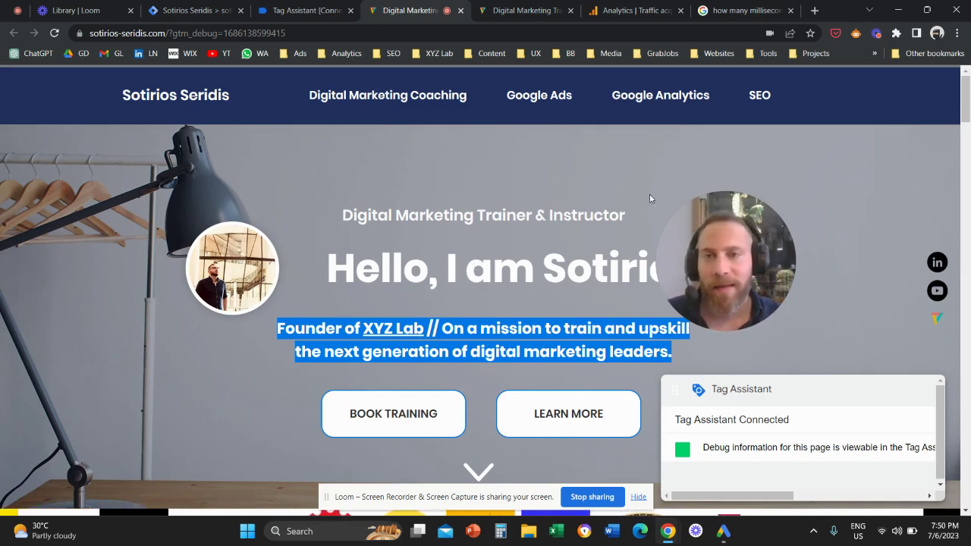
{"action": "mouse_move", "coordinate": [742, 265]}
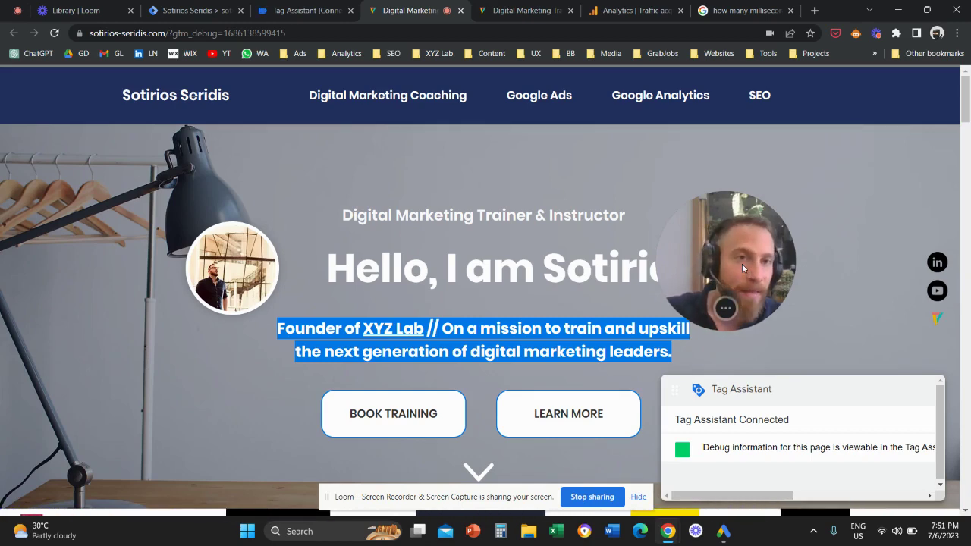
{"action": "left_click", "coordinate": [743, 11]}
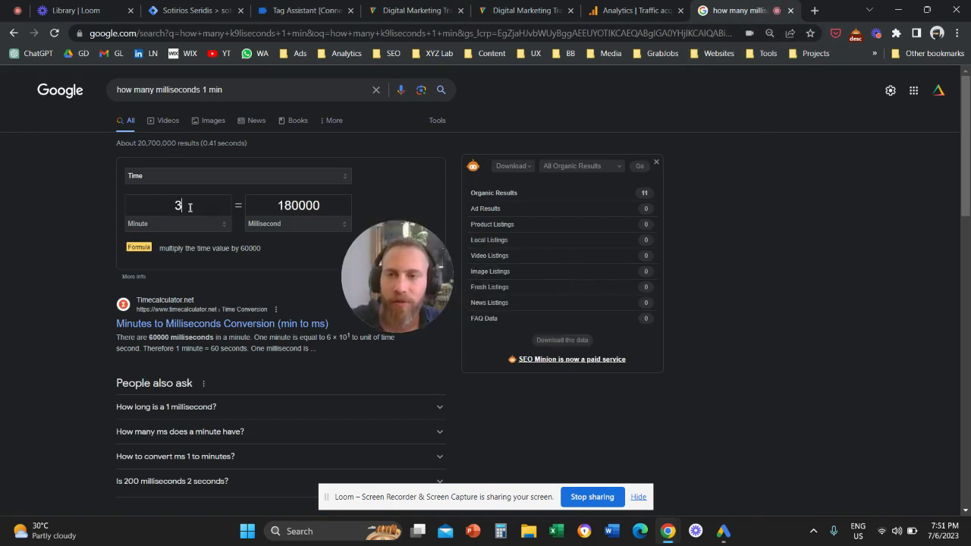
{"action": "double_click", "coordinate": [194, 203]}
{"action": "type", "text": "5"}
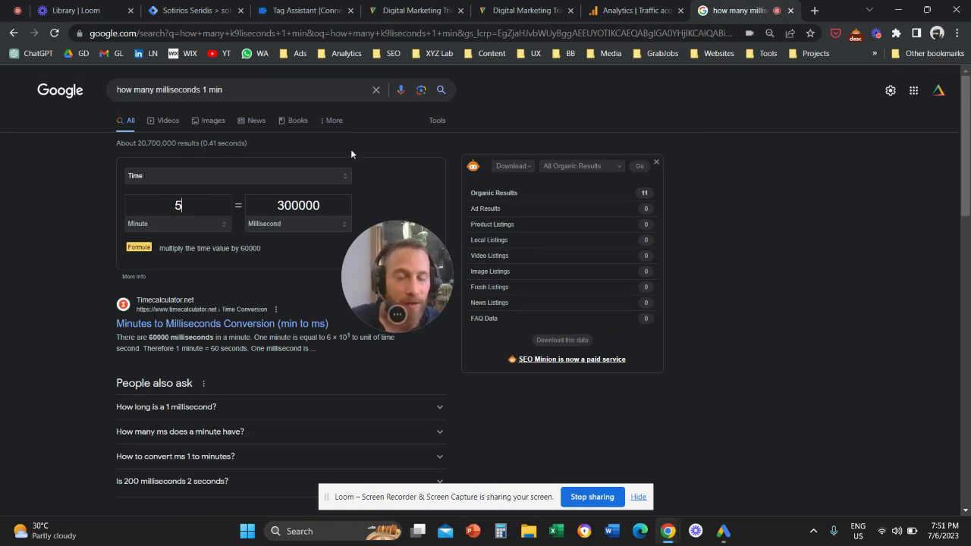
Step: Browse the connected website briefly and examine in Tag Assistant whether the GA4 Event | 1 Min on Site tag fires on the Timer event
{"action": "left_click", "coordinate": [323, 6]}
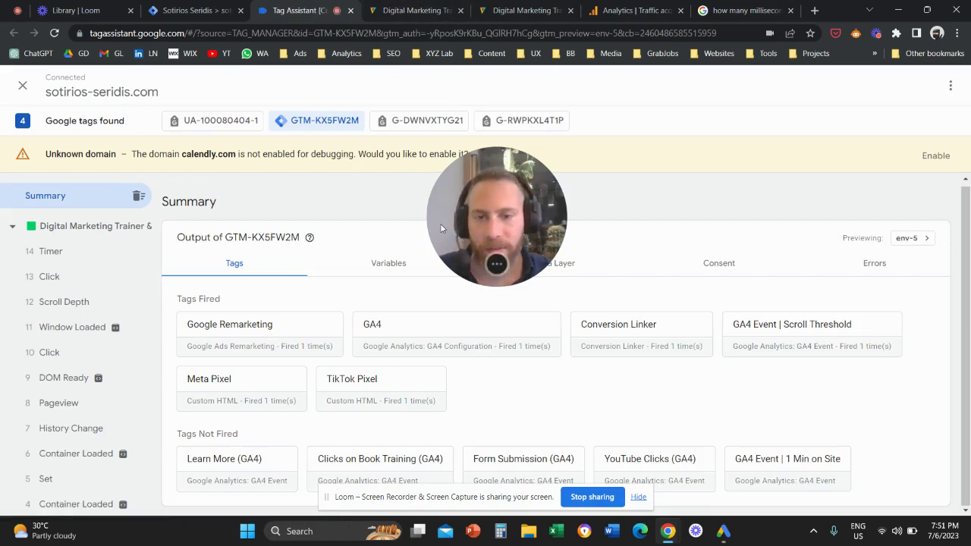
{"action": "key", "text": "ctrl+Tab"}
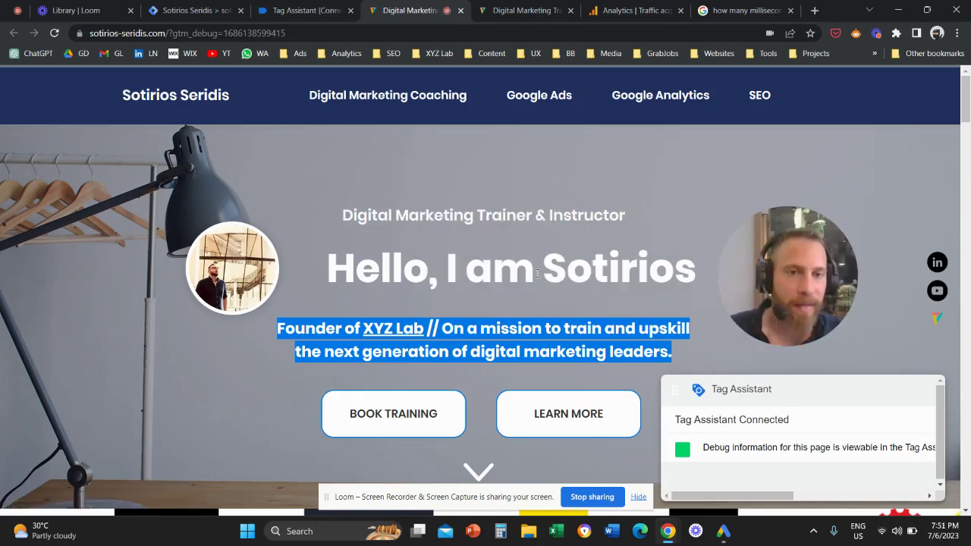
{"action": "scroll", "coordinate": [527, 281], "scroll_direction": "down", "scroll_amount": 4}
{"action": "scroll", "coordinate": [527, 286], "scroll_direction": "up", "scroll_amount": 4}
{"action": "left_click_drag", "start_coordinate": [778, 286], "coordinate": [540, 214]}
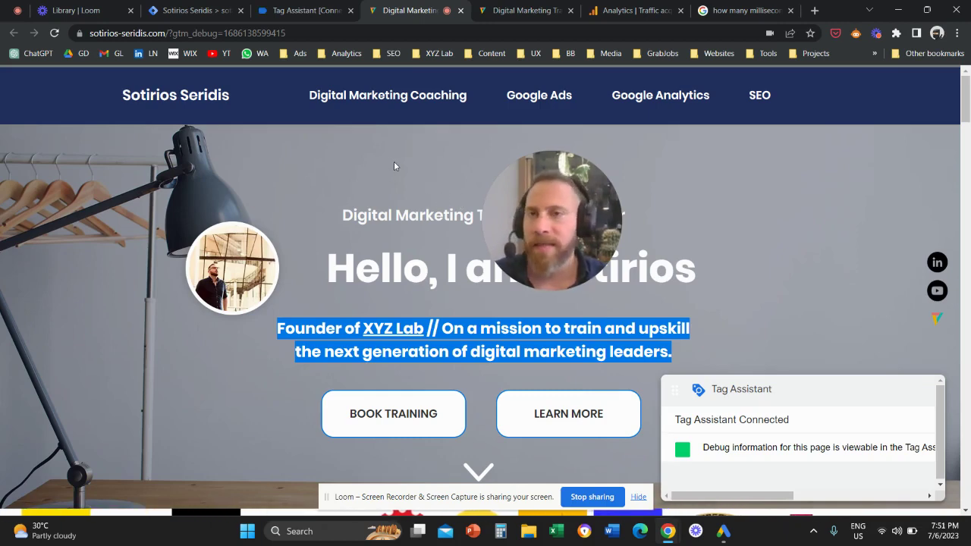
{"action": "left_click", "coordinate": [303, 11]}
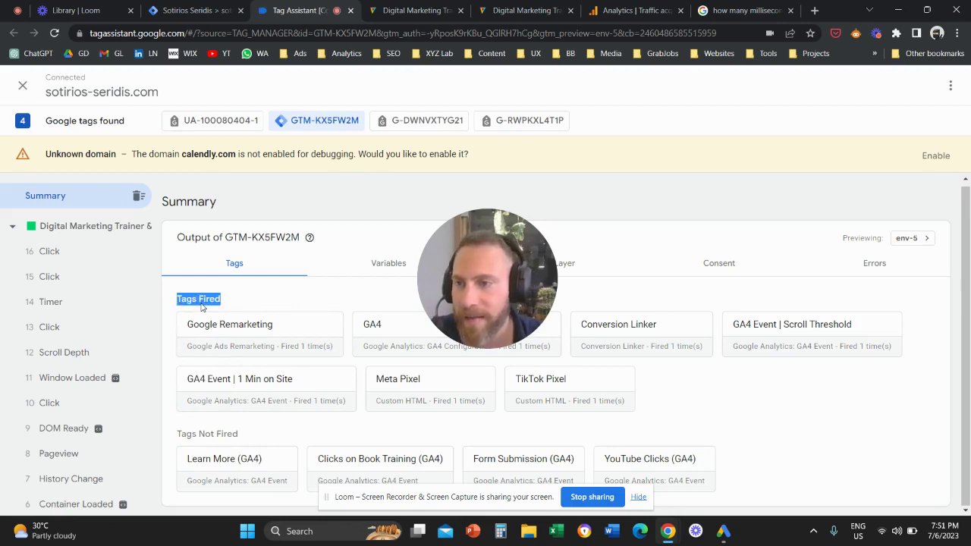
{"action": "left_click", "coordinate": [60, 304]}
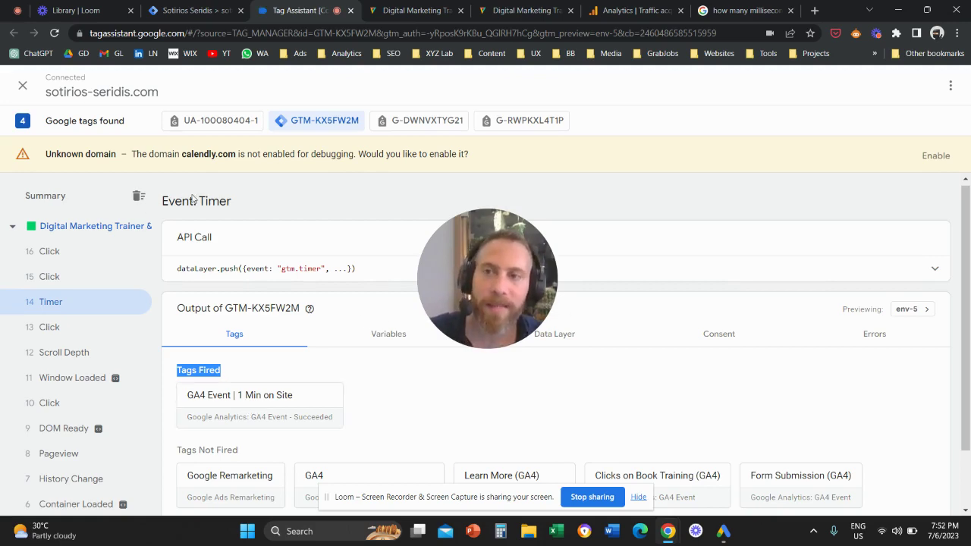
Step: Stop the debugging session, close Tag Assistant and return to the Tag Manager workspace
{"action": "left_click", "coordinate": [22, 89]}
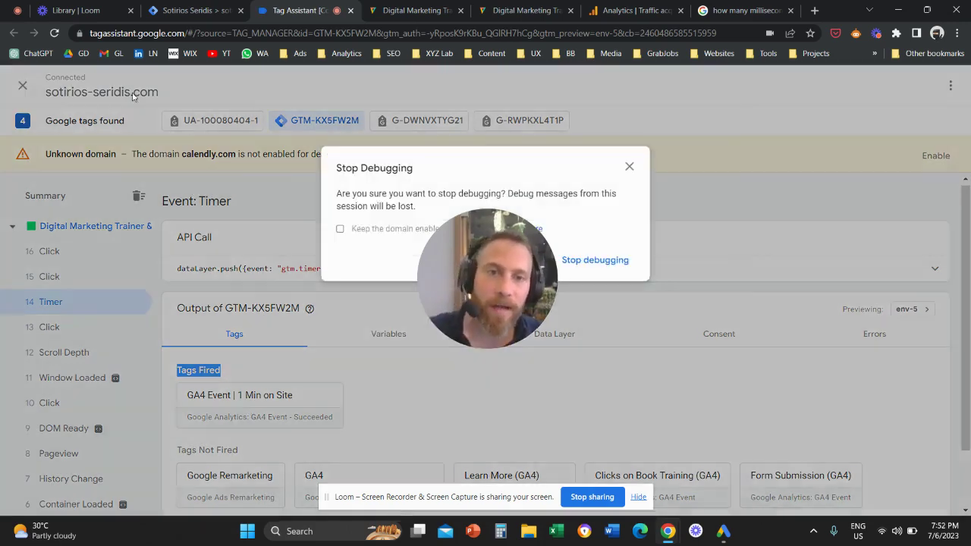
{"action": "left_click", "coordinate": [616, 262]}
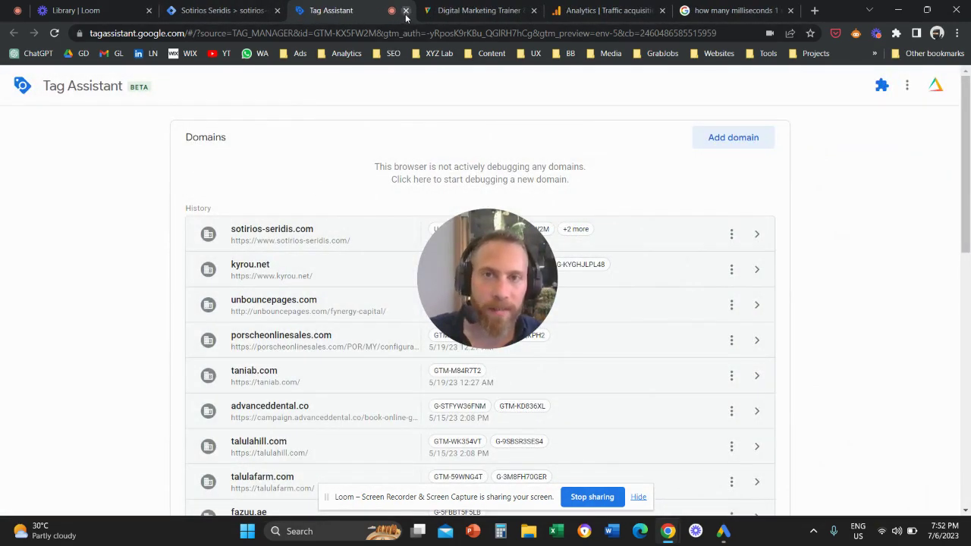
{"action": "left_click", "coordinate": [405, 10]}
{"action": "left_click", "coordinate": [228, 9]}
{"action": "left_click_drag", "start_coordinate": [498, 246], "coordinate": [392, 246]}
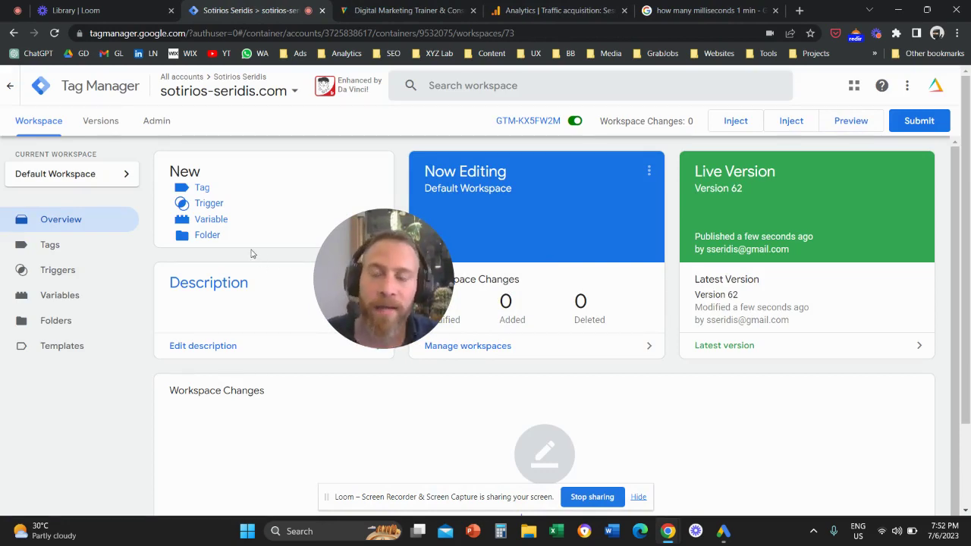
Step: Create a new trigger named "2 mins on site" with the Timer trigger type
{"action": "left_click", "coordinate": [216, 208]}
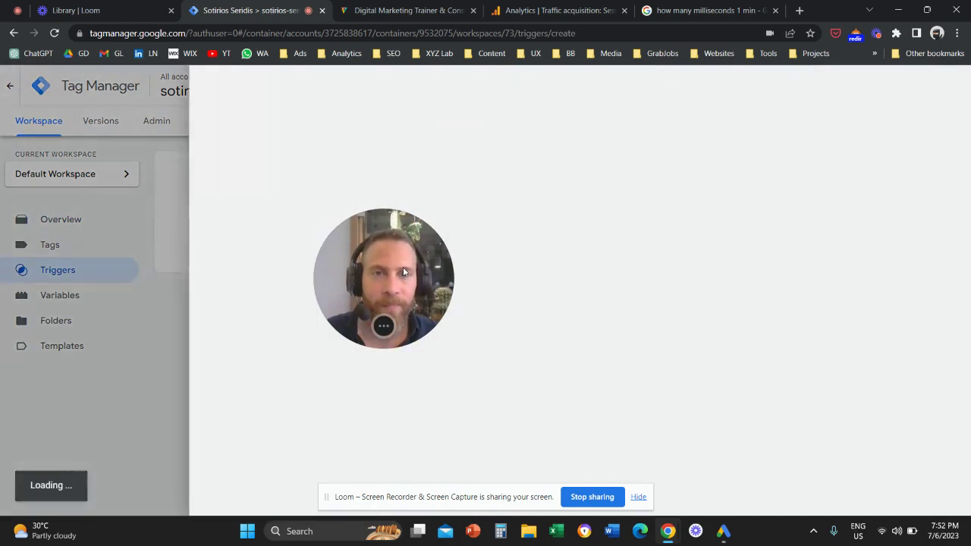
{"action": "left_click_drag", "start_coordinate": [403, 272], "coordinate": [205, 334]}
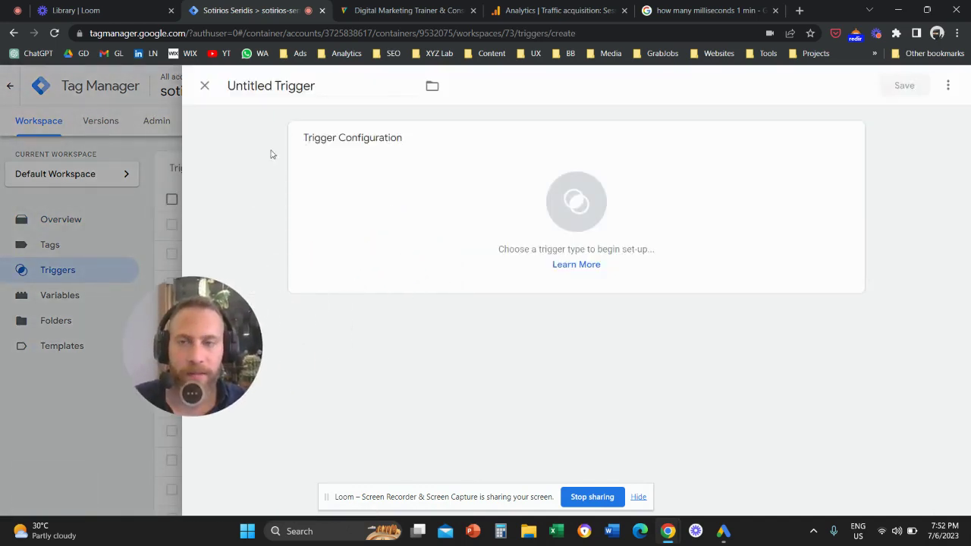
{"action": "triple_click", "coordinate": [315, 86]}
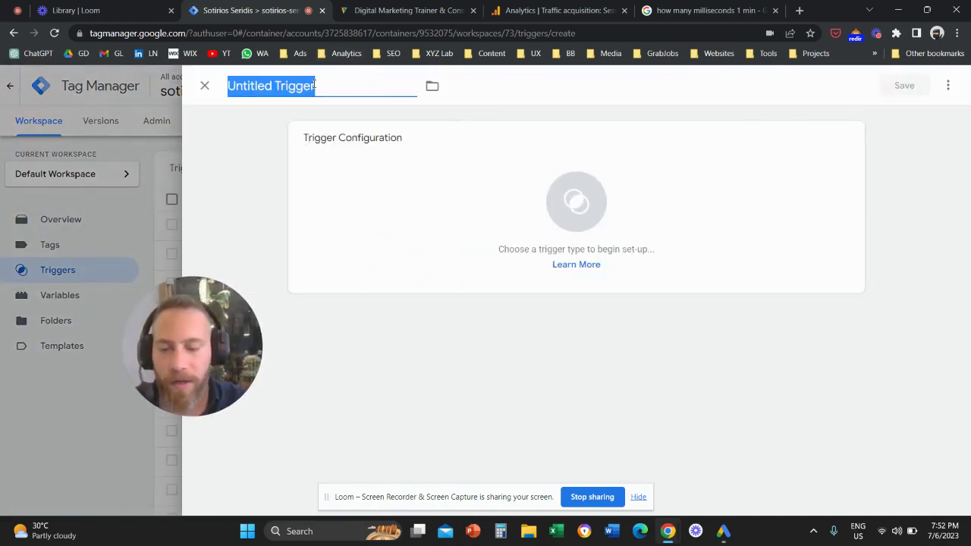
{"action": "type", "text": "2 min s on site"}
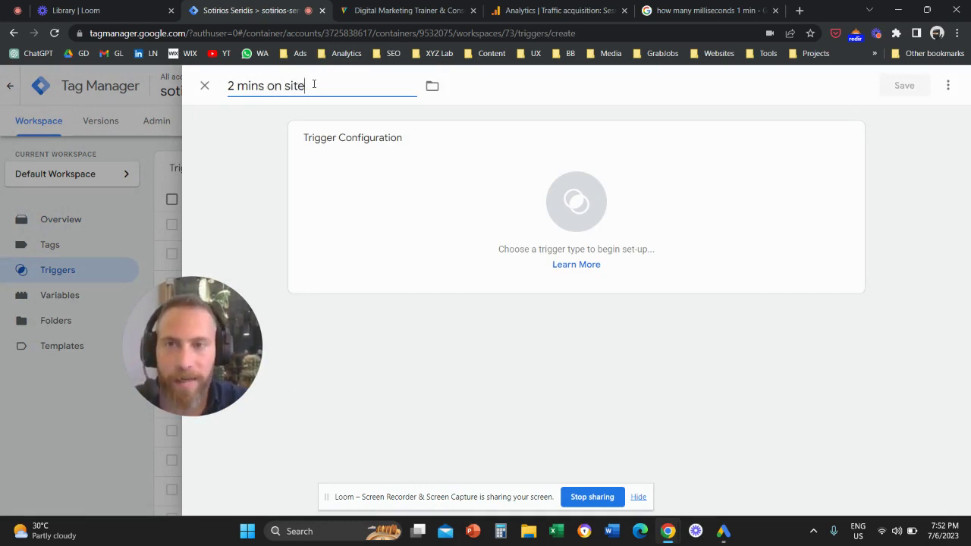
{"action": "left_click", "coordinate": [453, 167]}
{"action": "scroll", "coordinate": [724, 338], "scroll_direction": "down", "scroll_amount": 4}
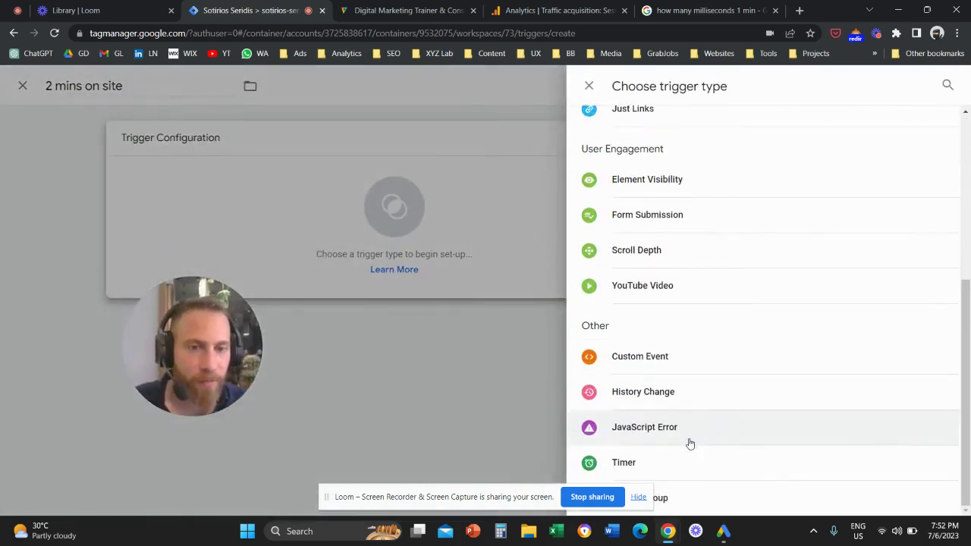
{"action": "left_click", "coordinate": [624, 462]}
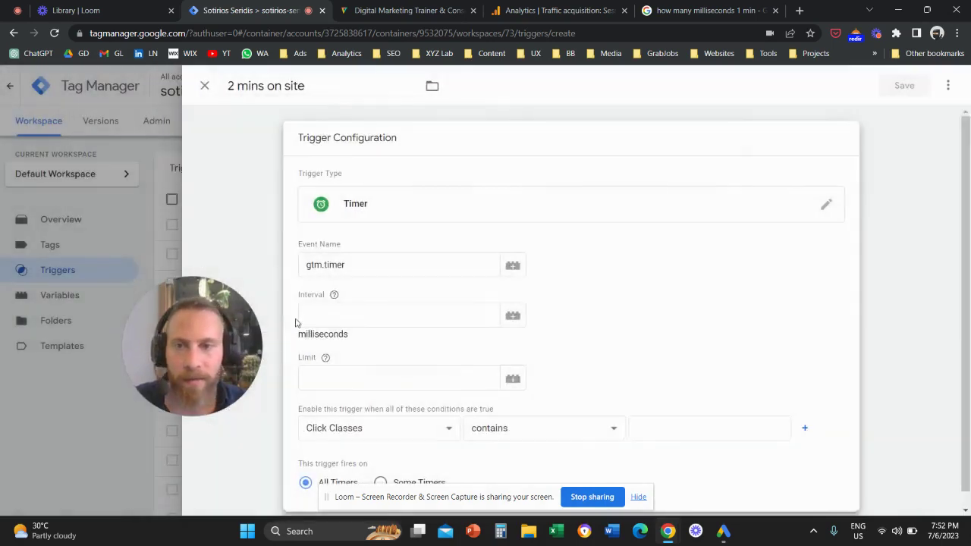
Step: Convert 2 minutes to milliseconds in the Google converter, and set the timer's interval to 120000 and its limit to 1
{"action": "left_click", "coordinate": [677, 9]}
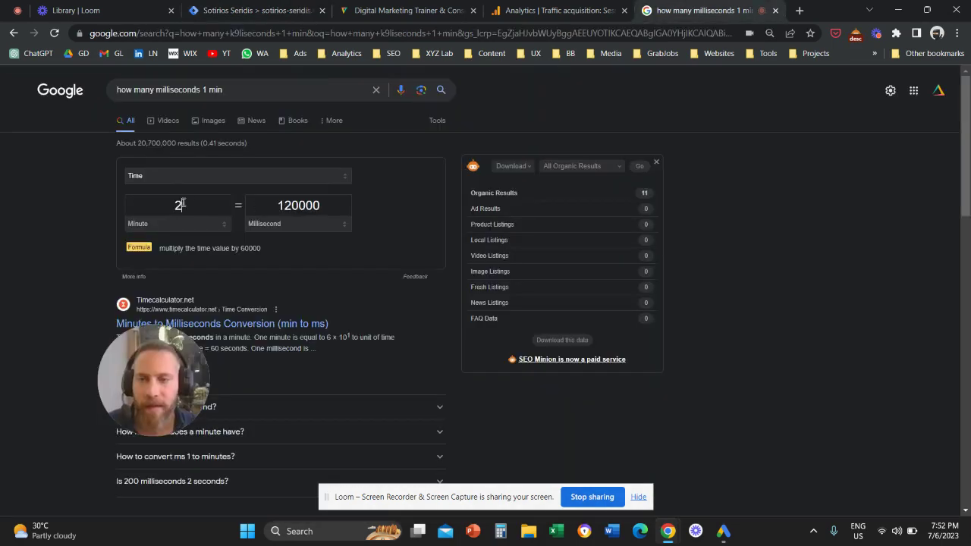
{"action": "left_click", "coordinate": [270, 8]}
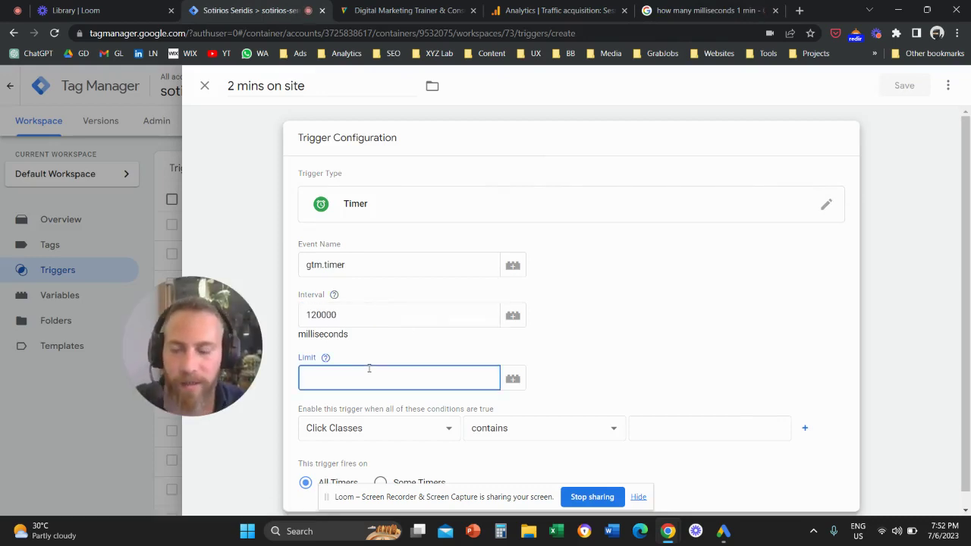
{"action": "scroll", "coordinate": [399, 403], "scroll_direction": "down", "scroll_amount": 1}
Step: Set the 2-minute trigger's condition to Page URL matches RegEx .* and save the trigger
{"action": "left_click", "coordinate": [369, 416]}
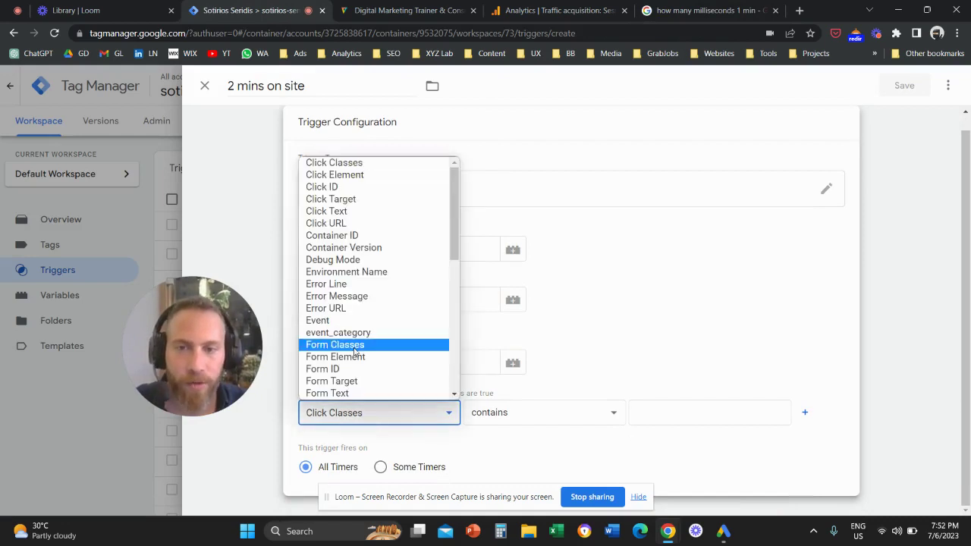
{"action": "scroll", "coordinate": [371, 271], "scroll_direction": "down", "scroll_amount": 3}
{"action": "scroll", "coordinate": [376, 289], "scroll_direction": "down", "scroll_amount": 3}
{"action": "scroll", "coordinate": [377, 284], "scroll_direction": "up", "scroll_amount": 3}
{"action": "left_click", "coordinate": [358, 317]}
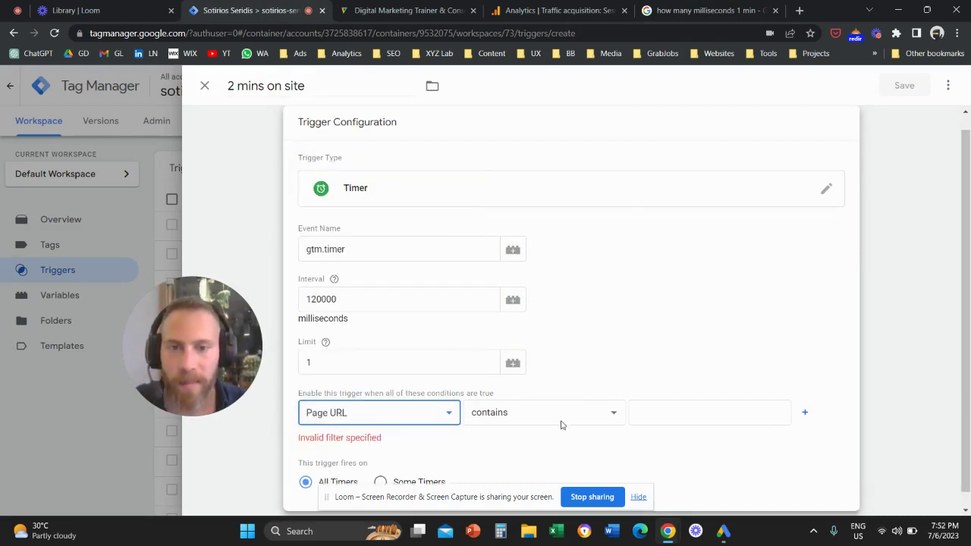
{"action": "left_click", "coordinate": [559, 414]}
{"action": "left_click", "coordinate": [539, 246]}
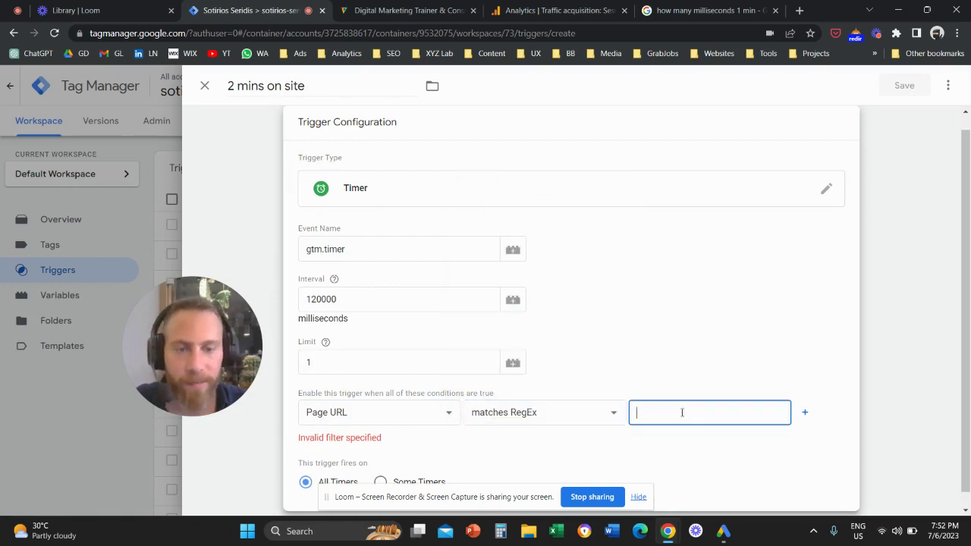
{"action": "type", "text": ".*"}
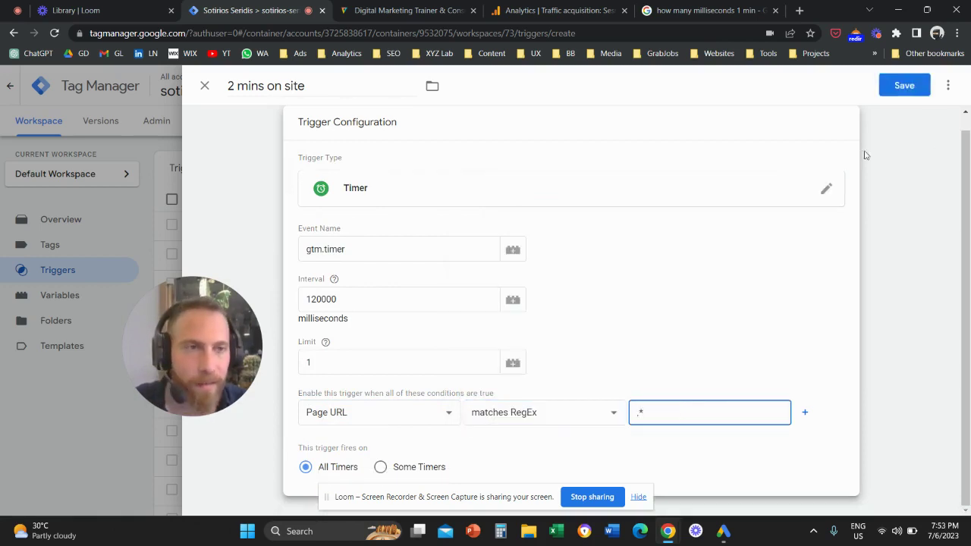
{"action": "left_click", "coordinate": [905, 86]}
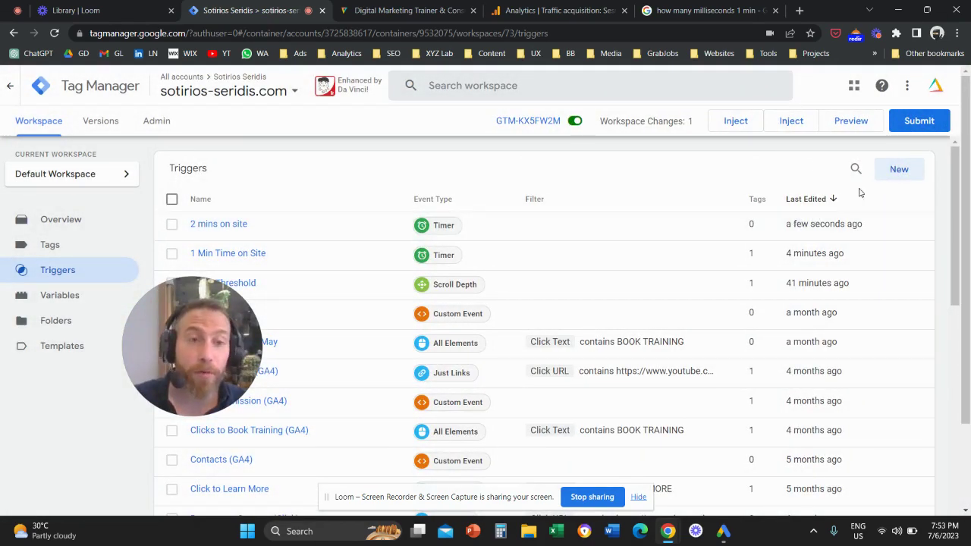
Step: Create a Timer trigger named "3 mins on site" with an interval of 180000 milliseconds and a limit of 1
{"action": "left_click", "coordinate": [899, 170]}
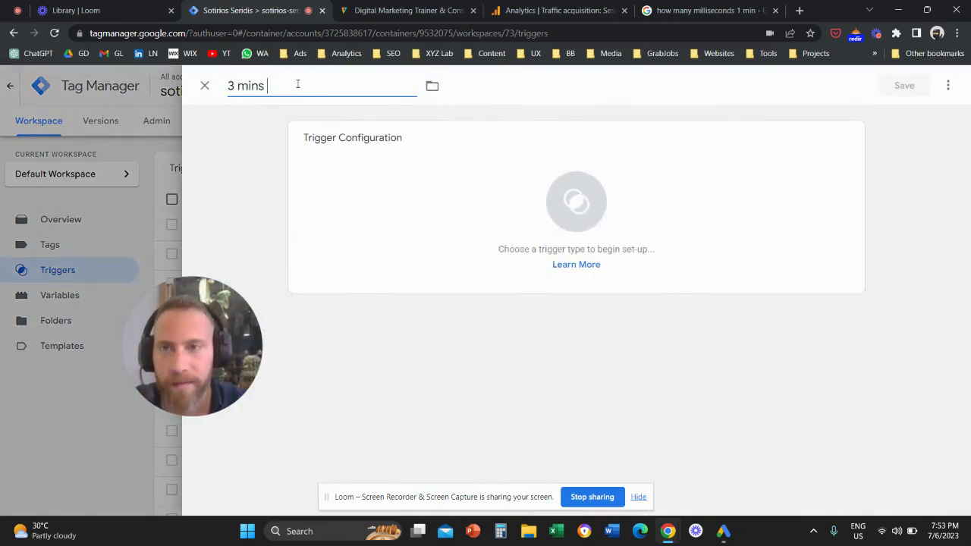
{"action": "left_click", "coordinate": [340, 161]}
{"action": "scroll", "coordinate": [679, 328], "scroll_direction": "down", "scroll_amount": 4}
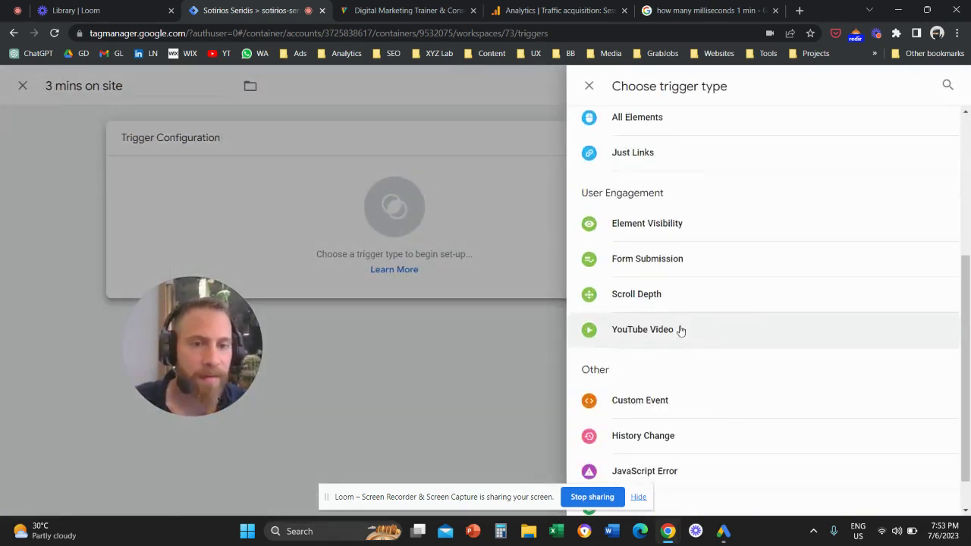
{"action": "left_click", "coordinate": [659, 460]}
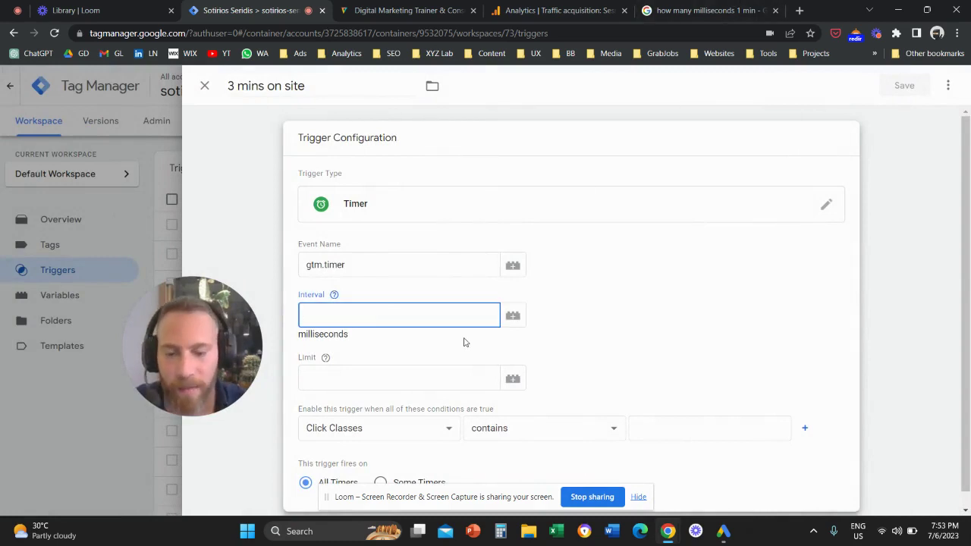
{"action": "type", "text": "180000"}
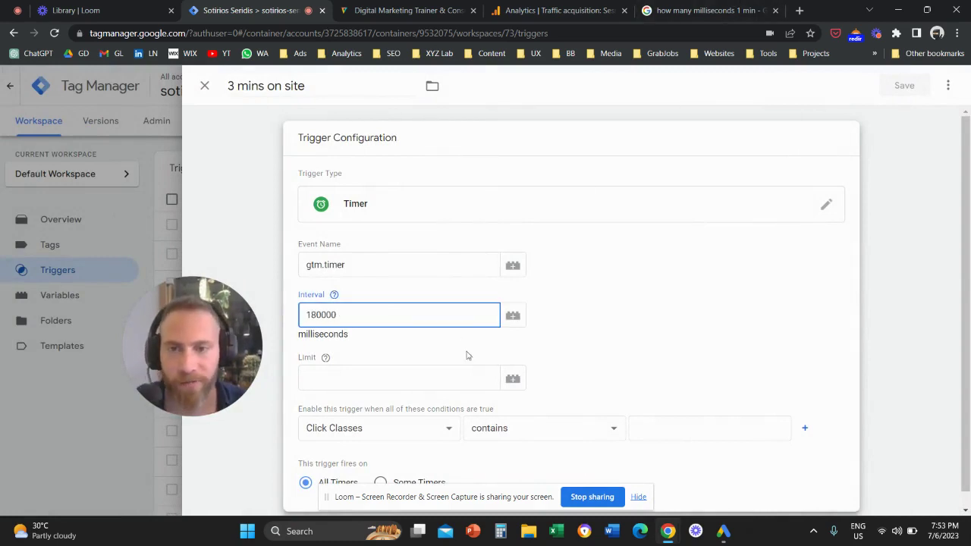
{"action": "left_click", "coordinate": [416, 381]}
Step: Enable the 3-minute trigger when Page URL matches RegEx .* and save the trigger
{"action": "left_click", "coordinate": [376, 428]}
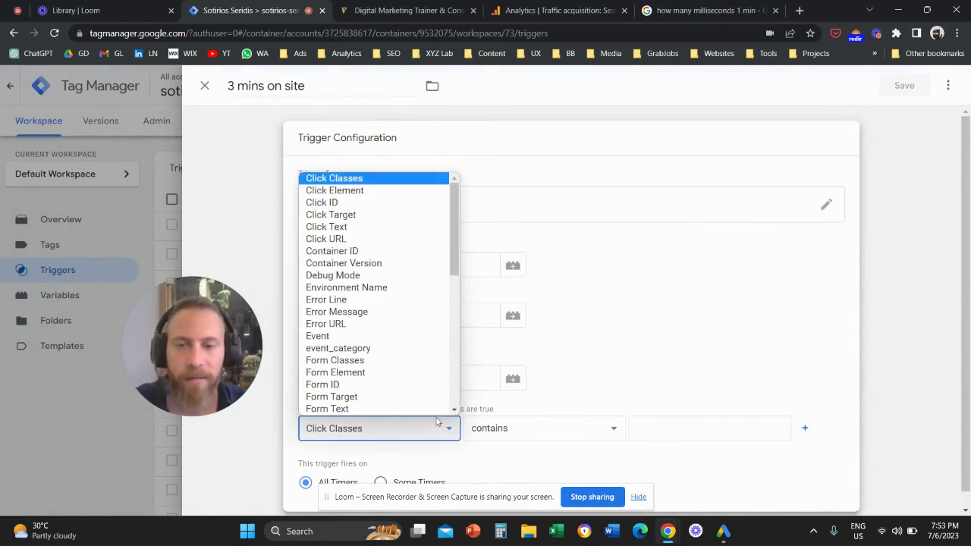
{"action": "scroll", "coordinate": [372, 339], "scroll_direction": "down", "scroll_amount": 1}
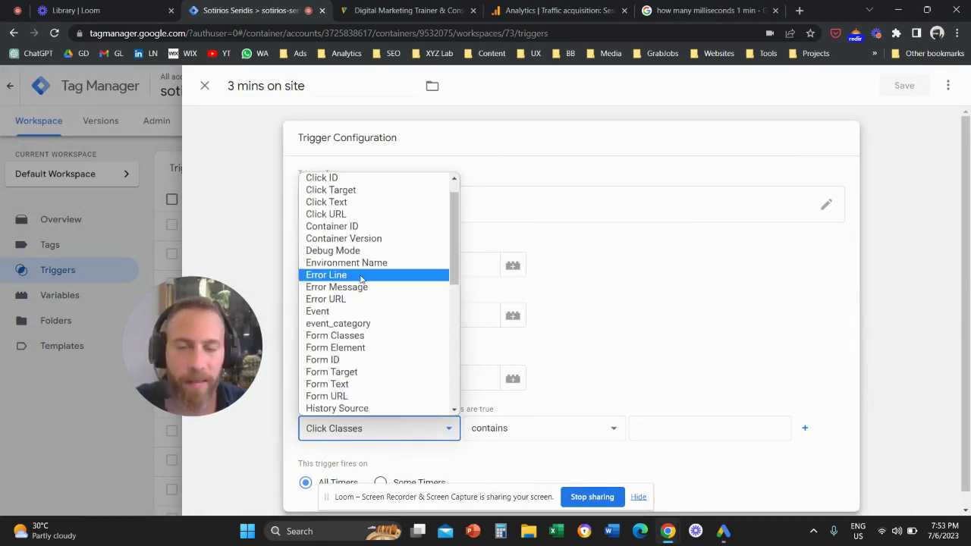
{"action": "scroll", "coordinate": [371, 380], "scroll_direction": "down", "scroll_amount": 7}
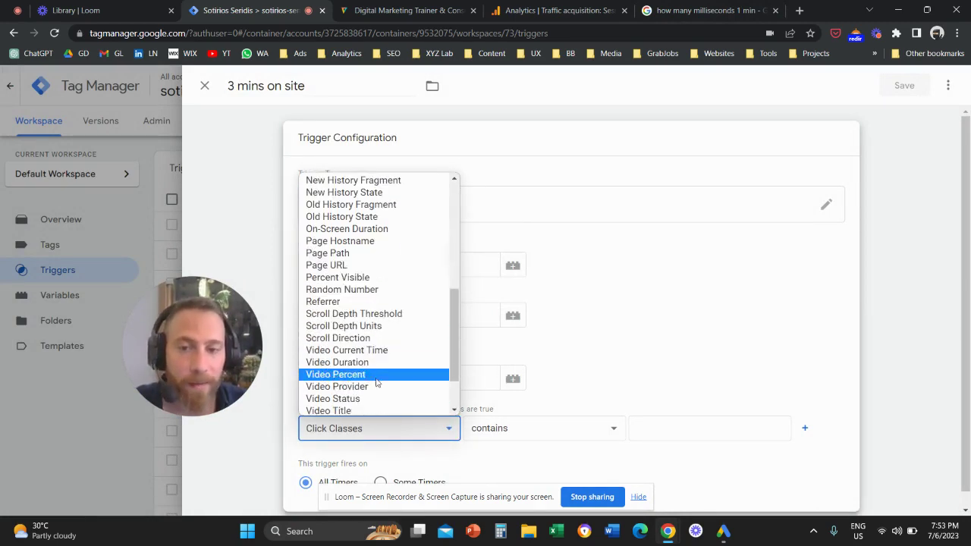
{"action": "left_click", "coordinate": [338, 264]}
{"action": "left_click", "coordinate": [570, 429]}
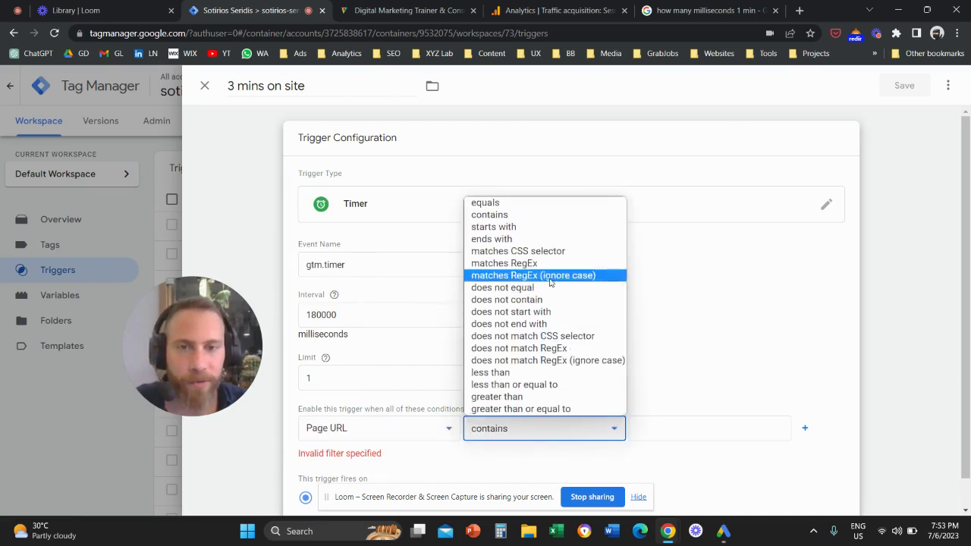
{"action": "left_click", "coordinate": [531, 262]}
{"action": "left_click", "coordinate": [680, 439]}
{"action": "type", "text": ".*"}
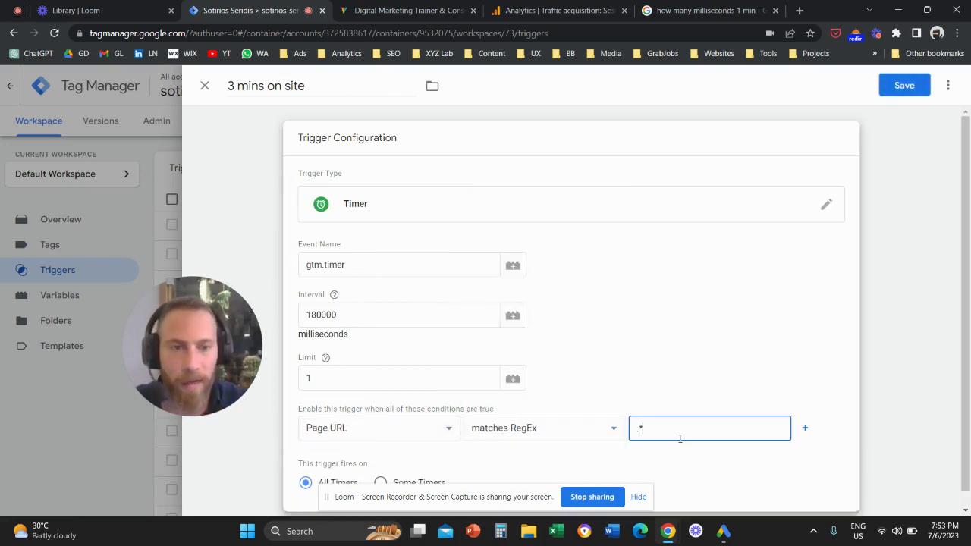
{"action": "left_click", "coordinate": [905, 85]}
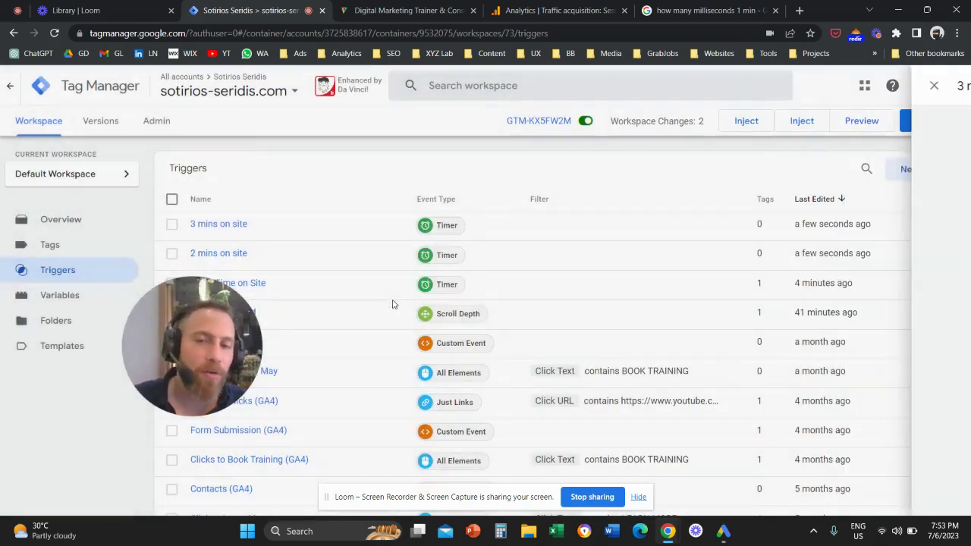
Step: Create a new tag named "GA4 | 2 mins on site"
{"action": "left_click_drag", "start_coordinate": [194, 318], "coordinate": [258, 305]}
{"action": "left_click", "coordinate": [105, 245]}
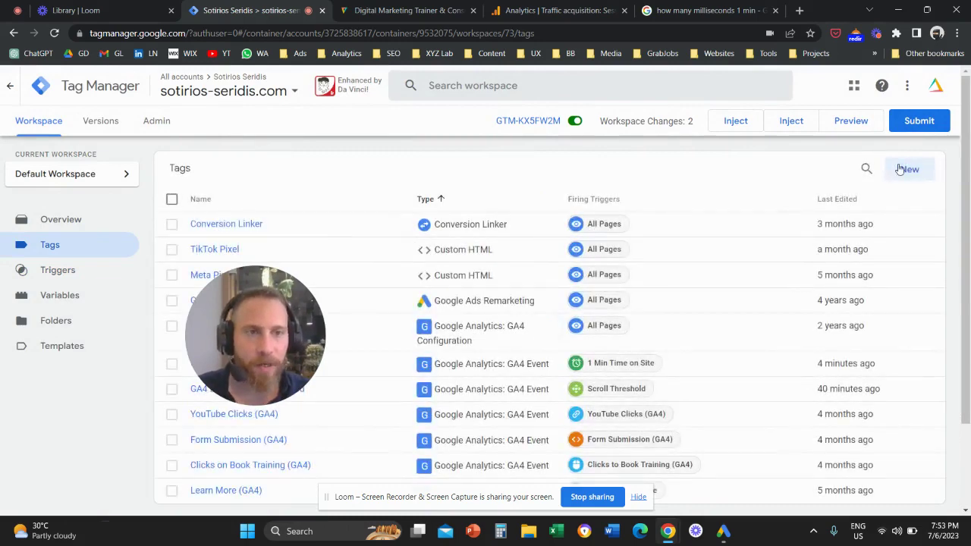
{"action": "left_click", "coordinate": [910, 169]}
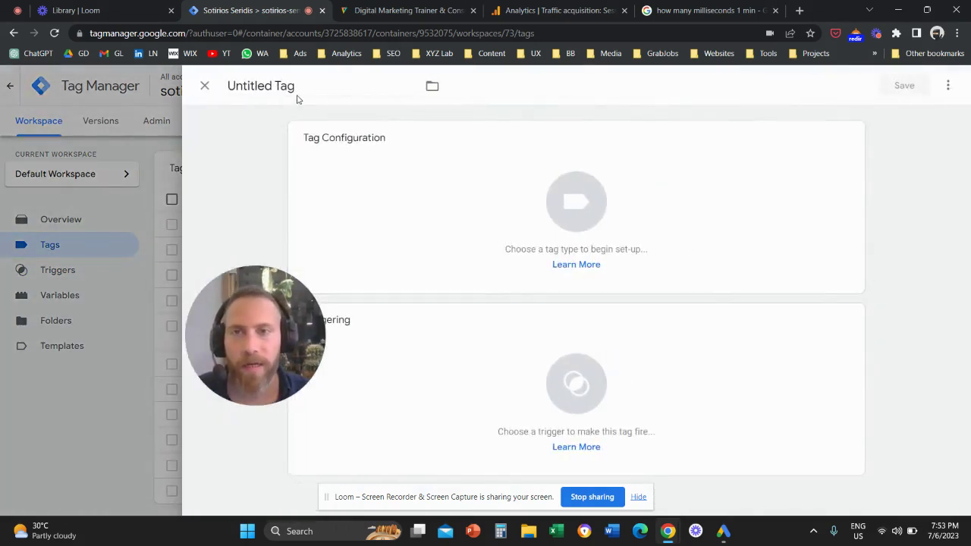
{"action": "left_click", "coordinate": [301, 90]}
{"action": "type", "text": "G"}
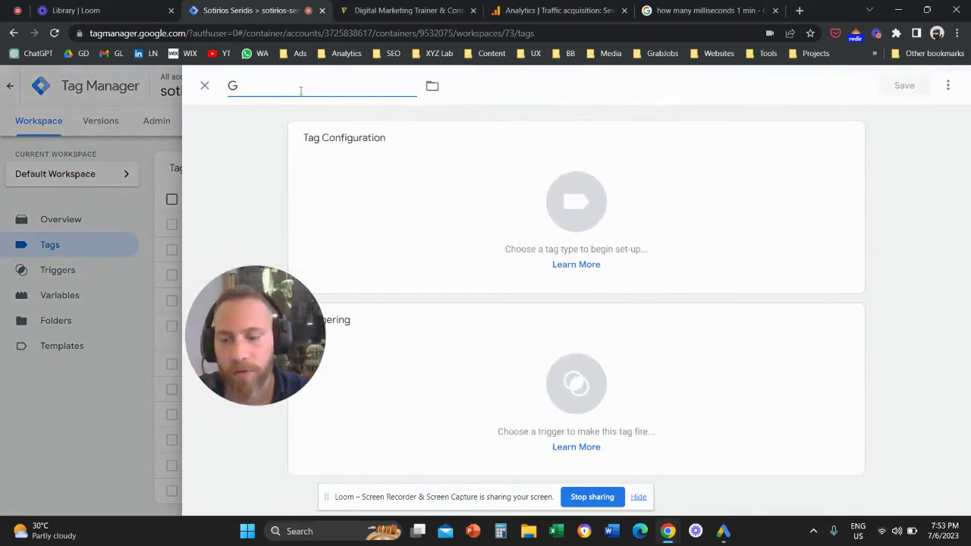
{"action": "type", "text": "A4 "}
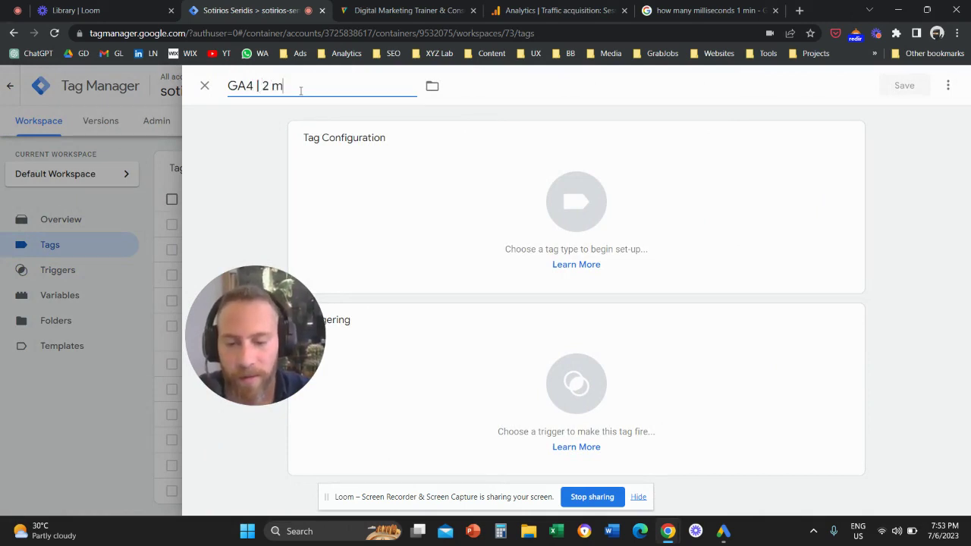
{"action": "type", "text": "| 2 mins on site"}
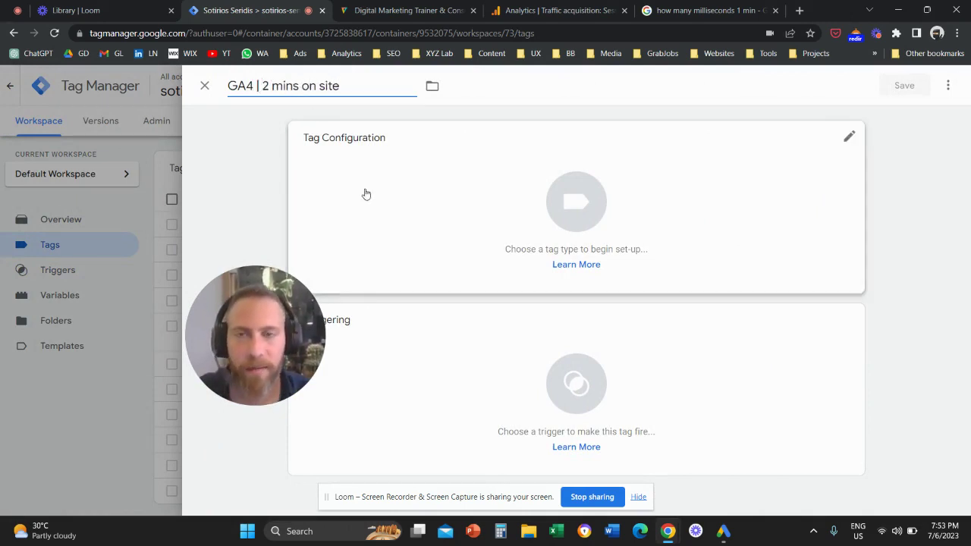
Step: Make the tag a Google Analytics: GA4 Event using the GA4 configuration tag and the event name 2_mins
{"action": "left_click", "coordinate": [390, 180]}
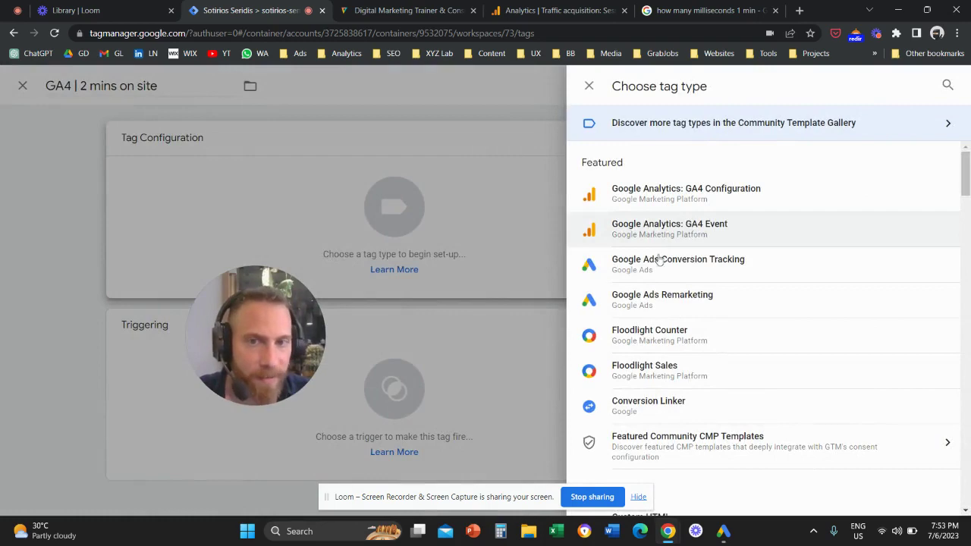
{"action": "left_click", "coordinate": [687, 226]}
{"action": "left_click", "coordinate": [357, 268]}
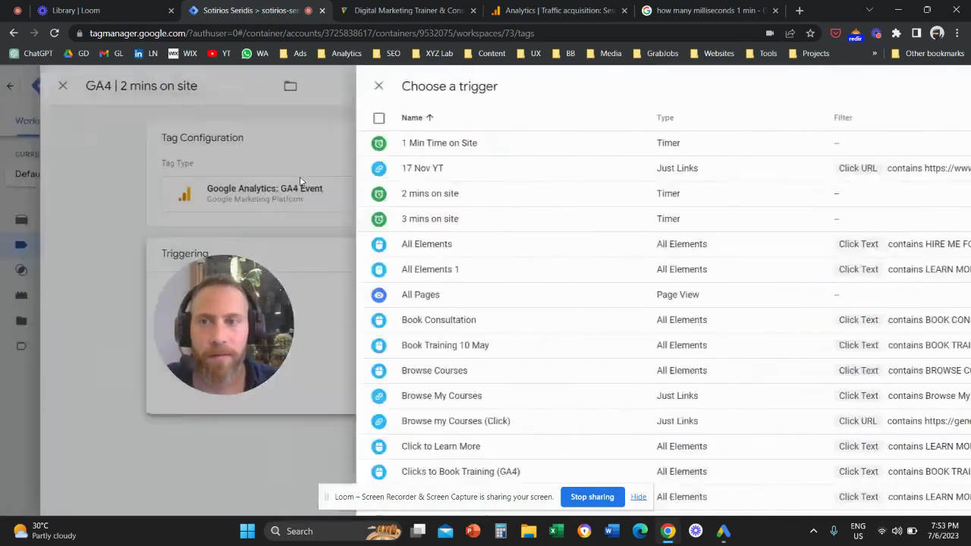
{"action": "left_click", "coordinate": [301, 182]}
{"action": "left_click", "coordinate": [458, 208]}
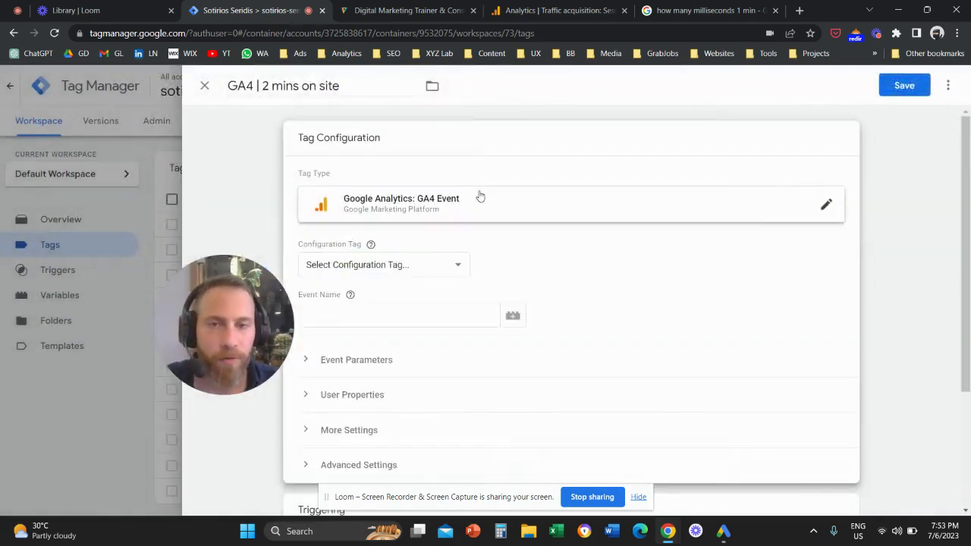
{"action": "left_click", "coordinate": [405, 267]}
{"action": "left_click", "coordinate": [402, 306]}
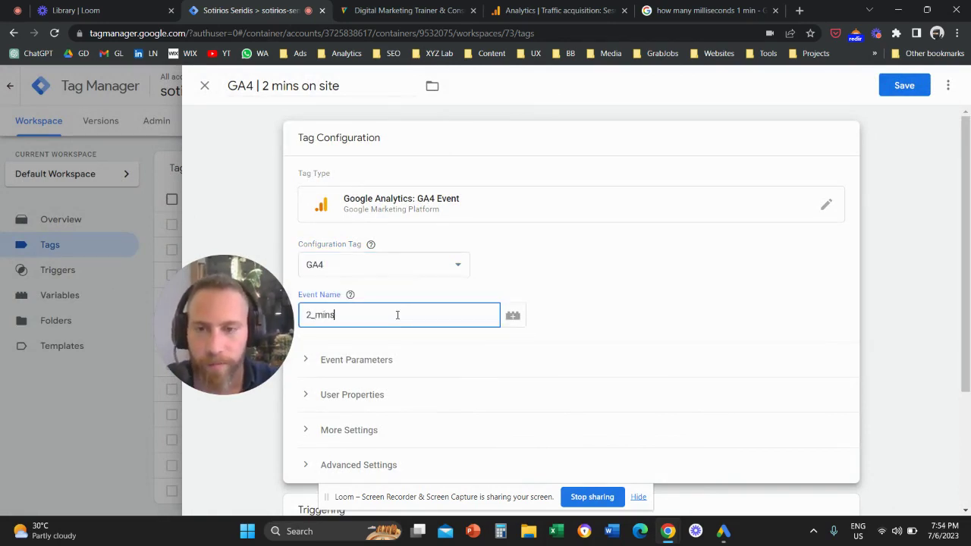
Step: Assign the "2 mins on site" trigger to the tag and save the tag
{"action": "scroll", "coordinate": [423, 334], "scroll_direction": "down", "scroll_amount": 2}
{"action": "left_click", "coordinate": [437, 389]}
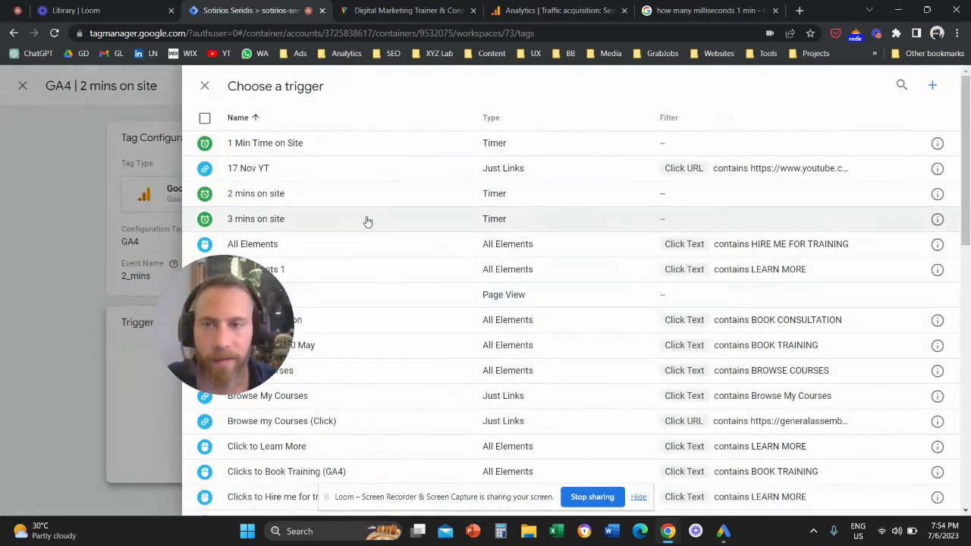
{"action": "left_click", "coordinate": [282, 190]}
{"action": "left_click", "coordinate": [903, 85]}
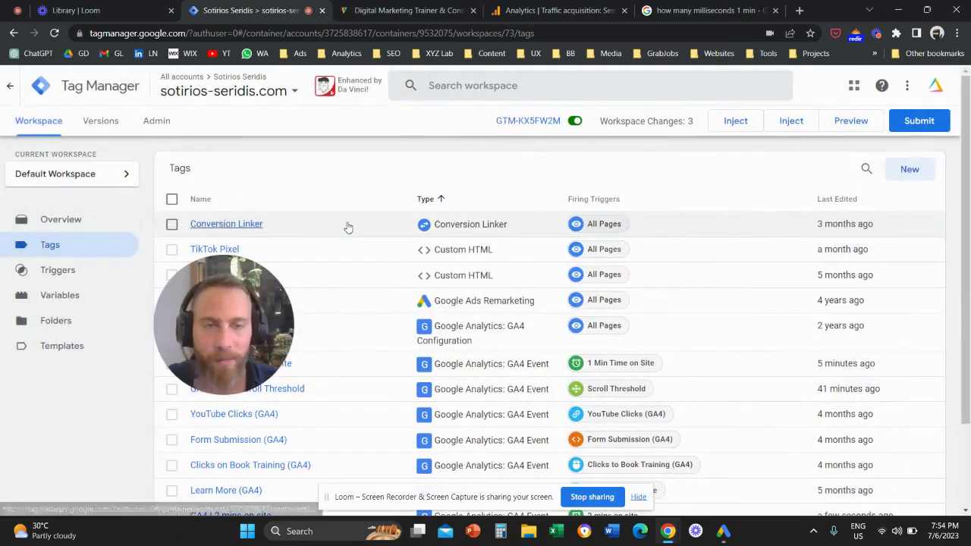
Step: Create a GA4 Event tag named "GA4 Event | 3 mins on site" with the GA4 configuration tag and the event name 3_mins
{"action": "left_click", "coordinate": [911, 169]}
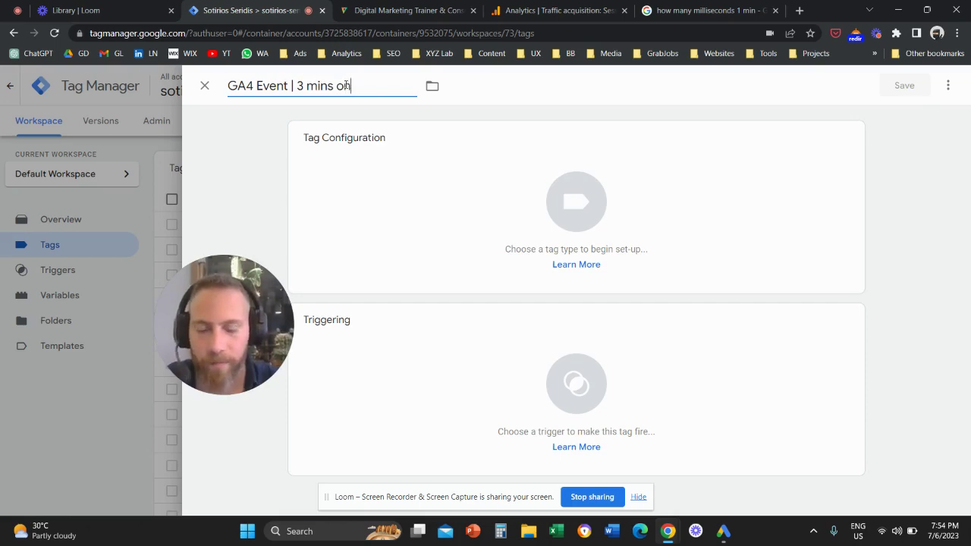
{"action": "left_click", "coordinate": [436, 236]}
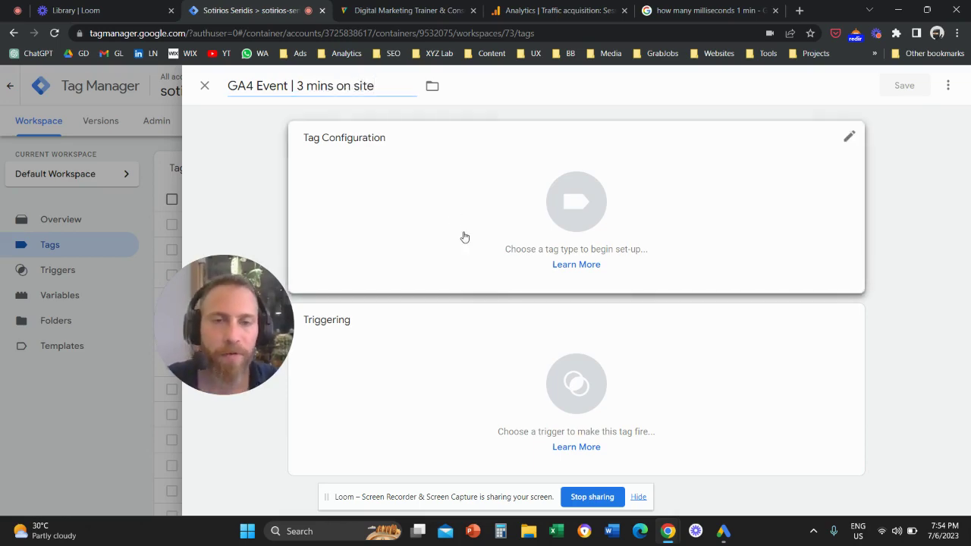
{"action": "left_click", "coordinate": [725, 235]}
{"action": "left_click", "coordinate": [383, 264]}
{"action": "left_click", "coordinate": [379, 307]}
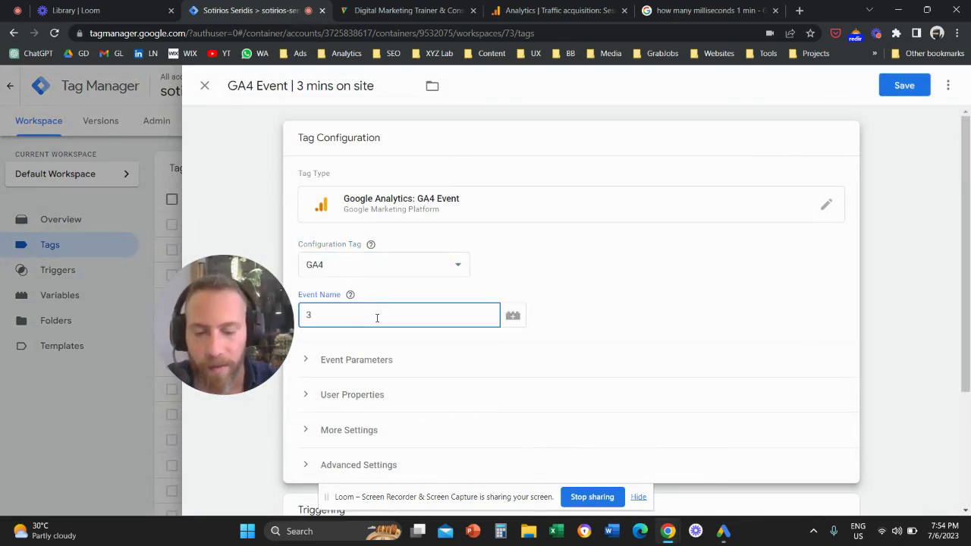
Step: Assign the "3 mins on site" trigger to the 3-minute tag and save it
{"action": "scroll", "coordinate": [377, 318], "scroll_direction": "down", "scroll_amount": 3}
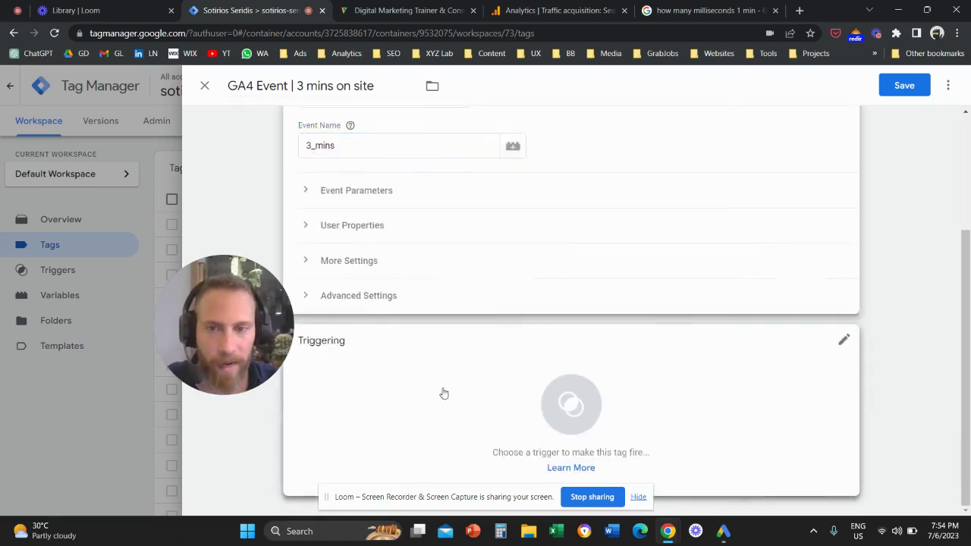
{"action": "left_click", "coordinate": [445, 392]}
{"action": "left_click", "coordinate": [311, 219]}
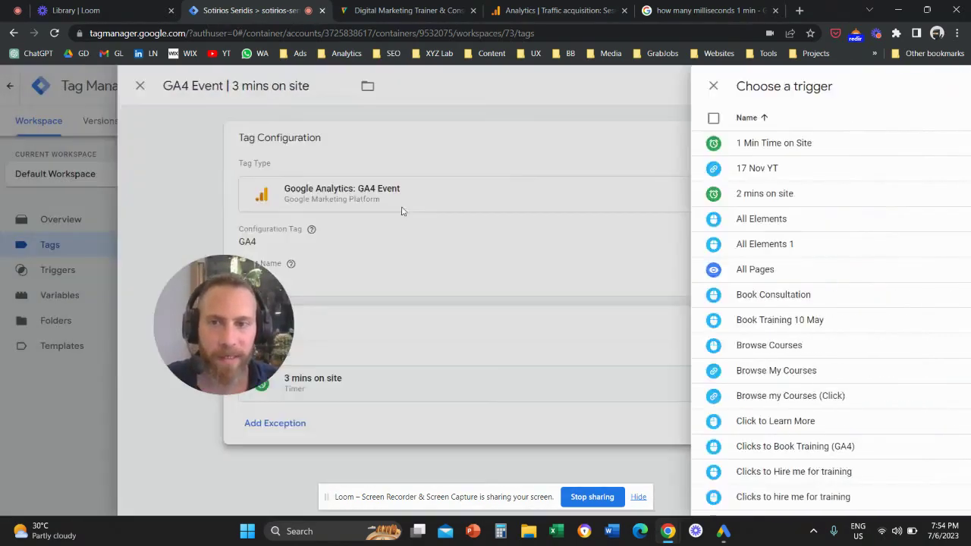
{"action": "left_click", "coordinate": [904, 85]}
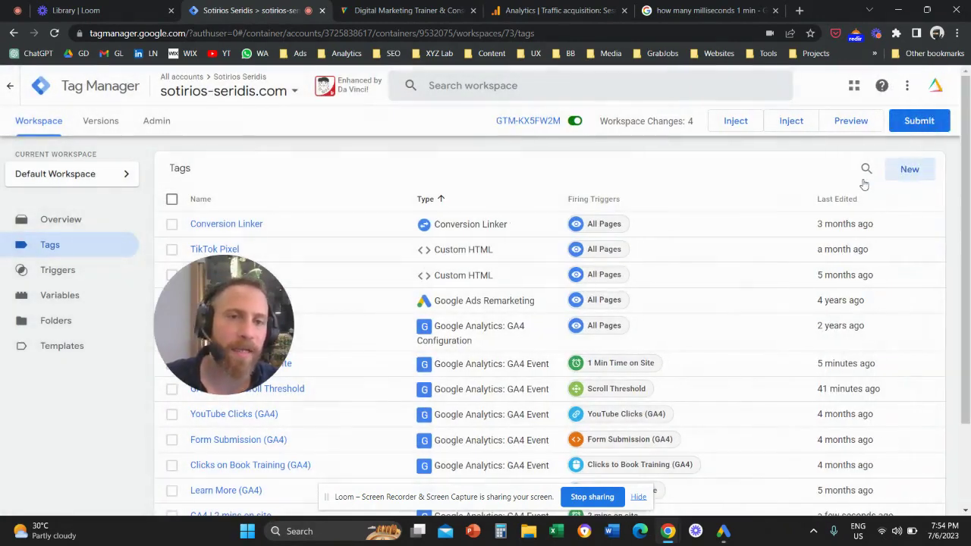
Step: Publish the workspace changes without a version name or description, and return to the workspace overview
{"action": "left_click", "coordinate": [919, 120]}
{"action": "left_click", "coordinate": [925, 86]}
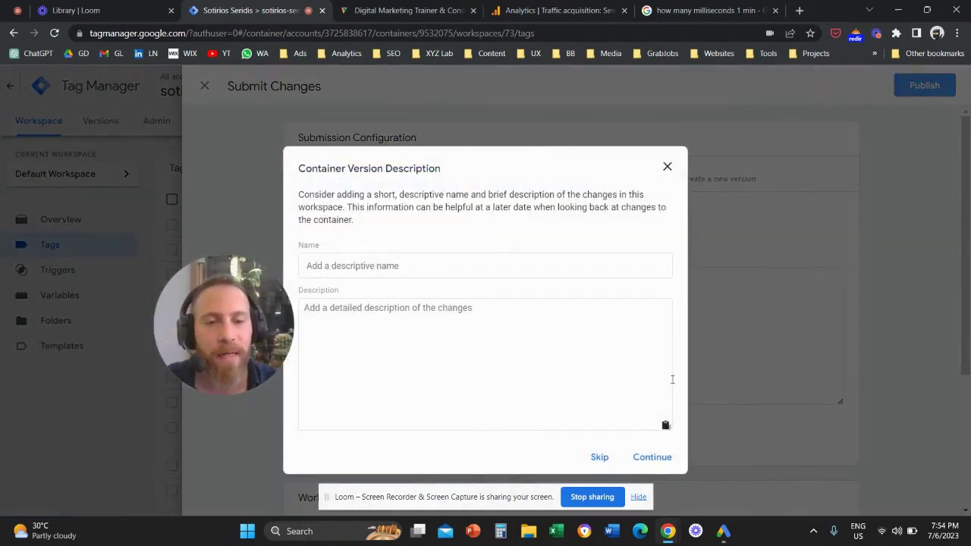
{"action": "left_click", "coordinate": [654, 458]}
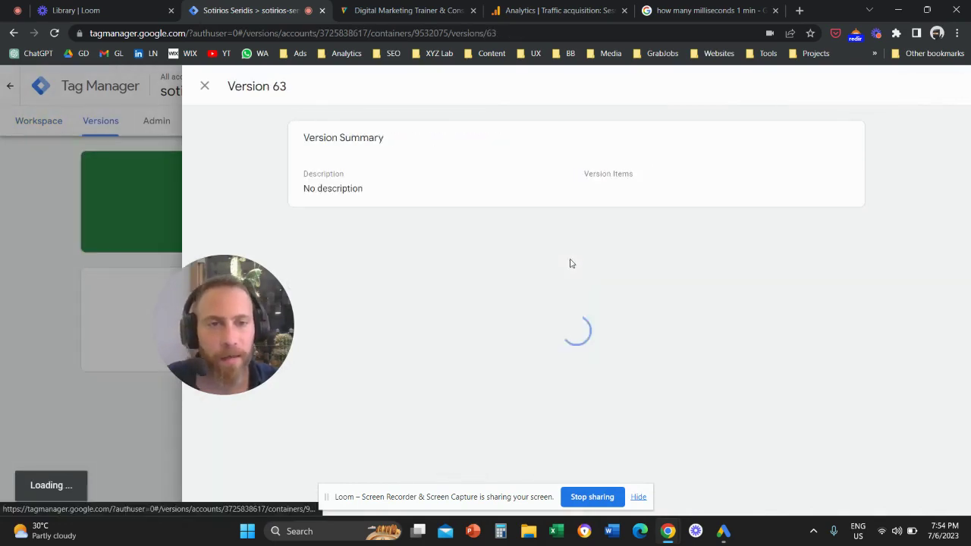
{"action": "left_click", "coordinate": [204, 87]}
{"action": "left_click", "coordinate": [38, 121]}
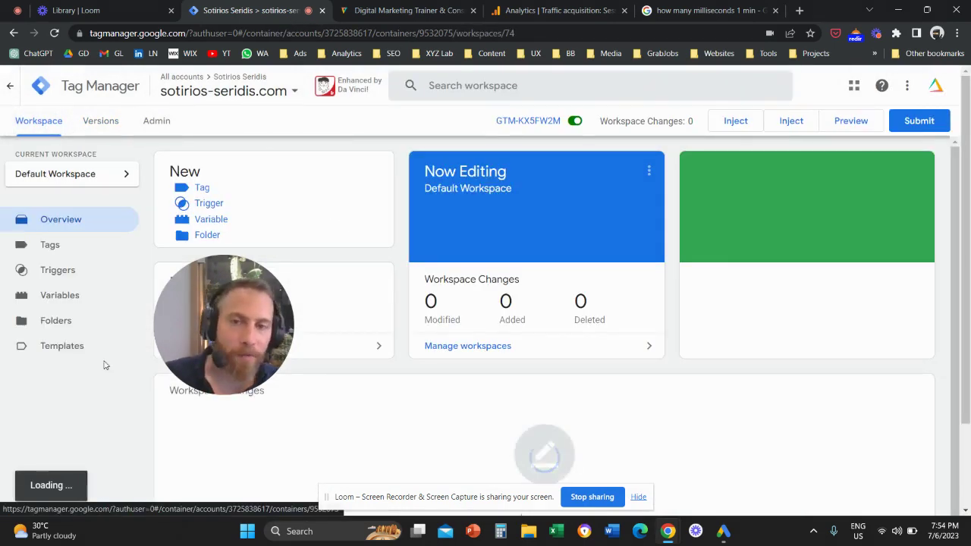
Step: Preview the container by connecting Tag Assistant to the website, and continue to the debug summary
{"action": "left_click_drag", "start_coordinate": [223, 326], "coordinate": [721, 235]}
{"action": "left_click", "coordinate": [859, 124]}
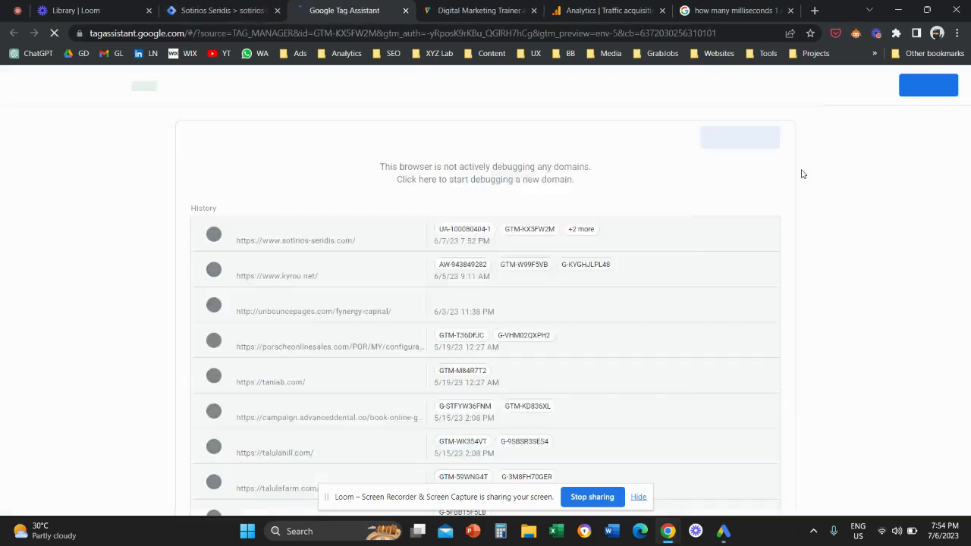
{"action": "left_click", "coordinate": [496, 406]}
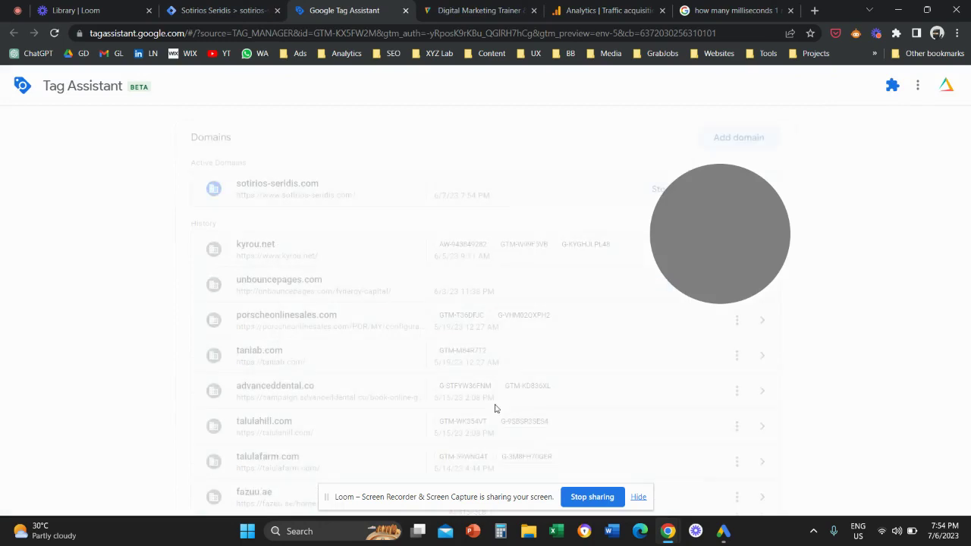
{"action": "left_click_drag", "start_coordinate": [720, 229], "coordinate": [460, 312]}
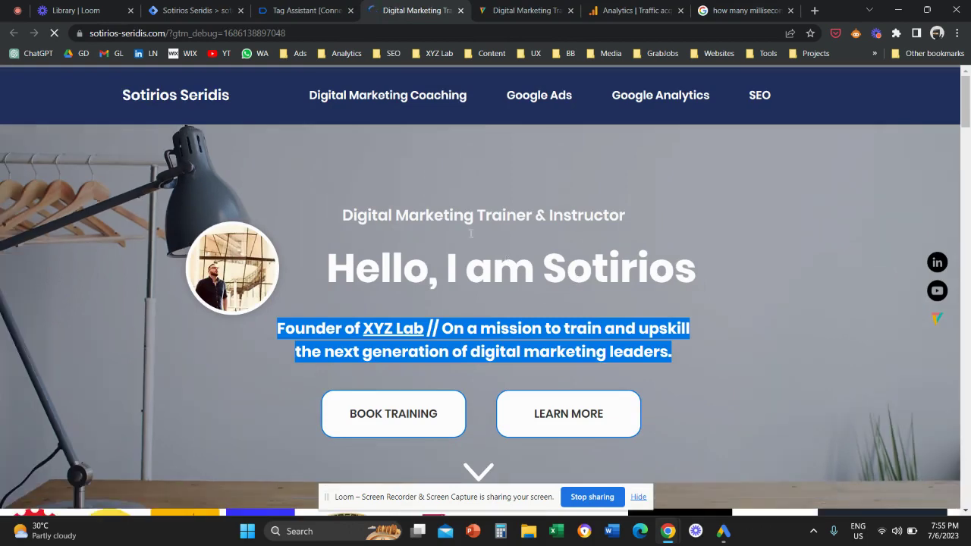
{"action": "left_click_drag", "start_coordinate": [676, 256], "coordinate": [547, 315]}
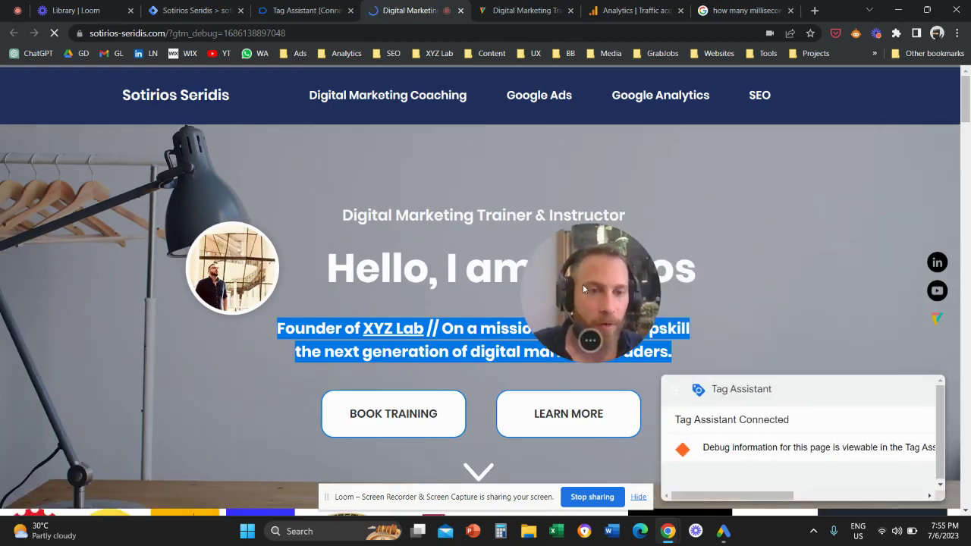
{"action": "key", "text": "ctrl+shift+Tab"}
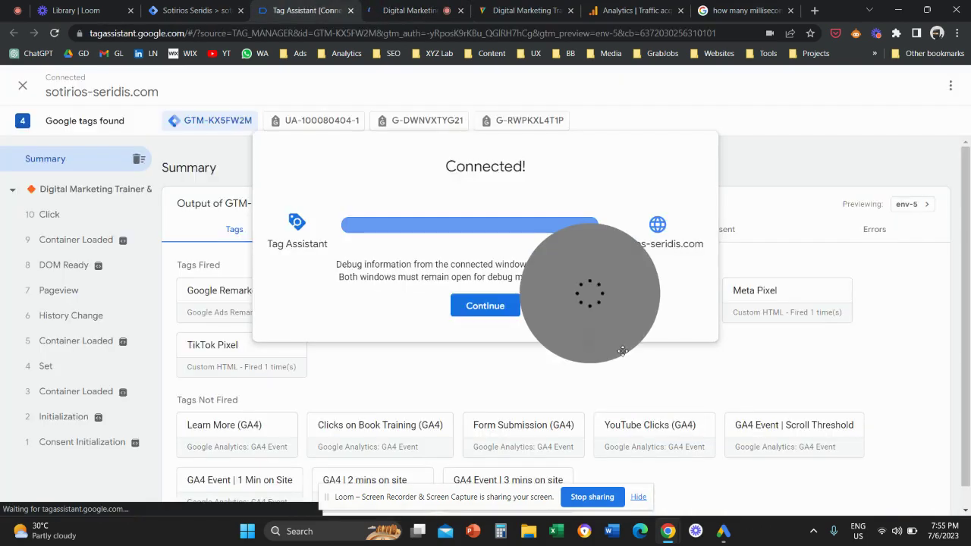
{"action": "left_click", "coordinate": [472, 311]}
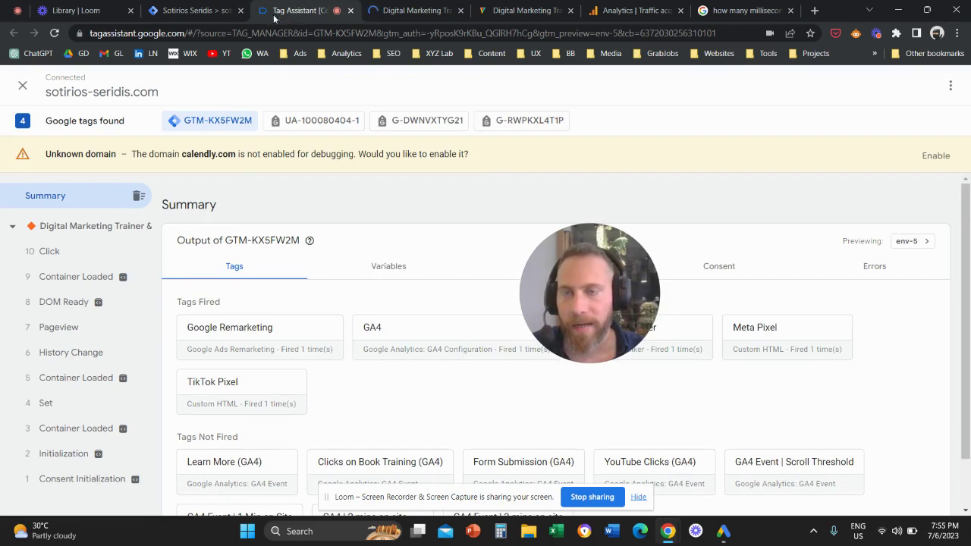
Step: Keep the connected website open for more than one minute, and inspect the Timer event in Tag Assistant
{"action": "left_click", "coordinate": [414, 10]}
{"action": "left_click_drag", "start_coordinate": [603, 287], "coordinate": [708, 218]}
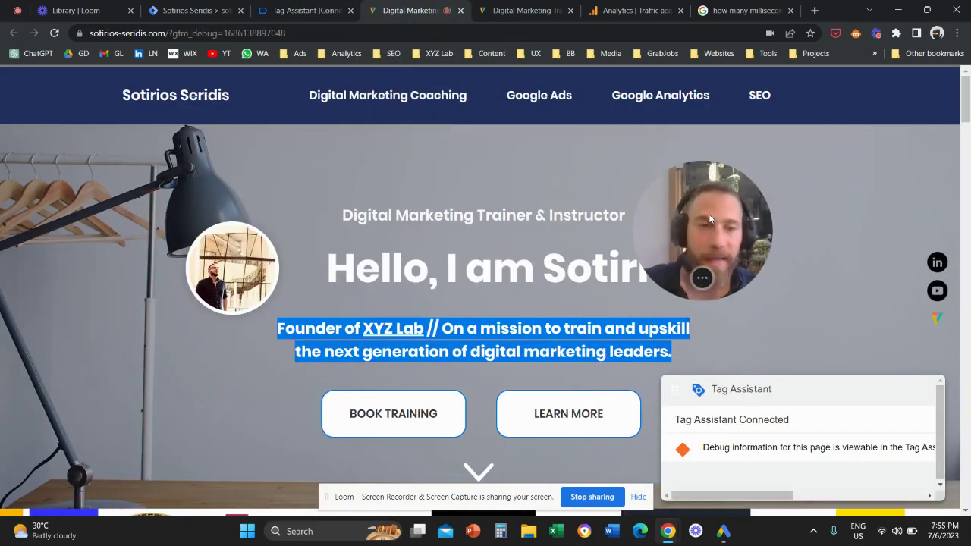
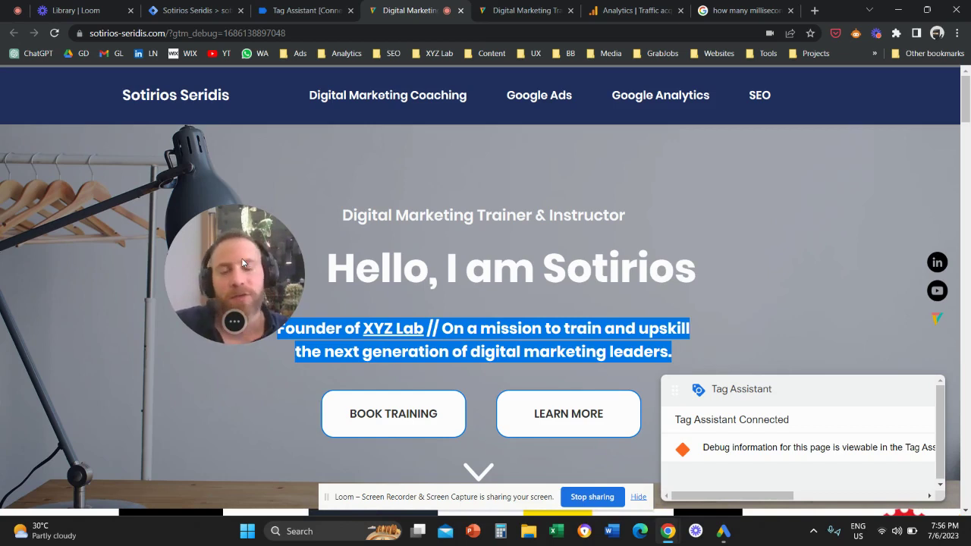
{"action": "left_click_drag", "start_coordinate": [243, 262], "coordinate": [242, 252]}
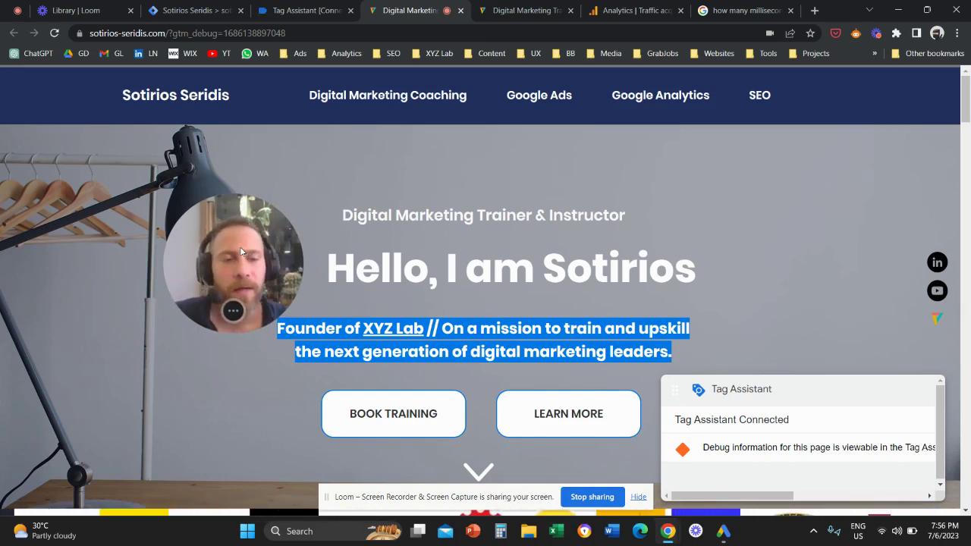
{"action": "left_click_drag", "start_coordinate": [242, 252], "coordinate": [243, 244]}
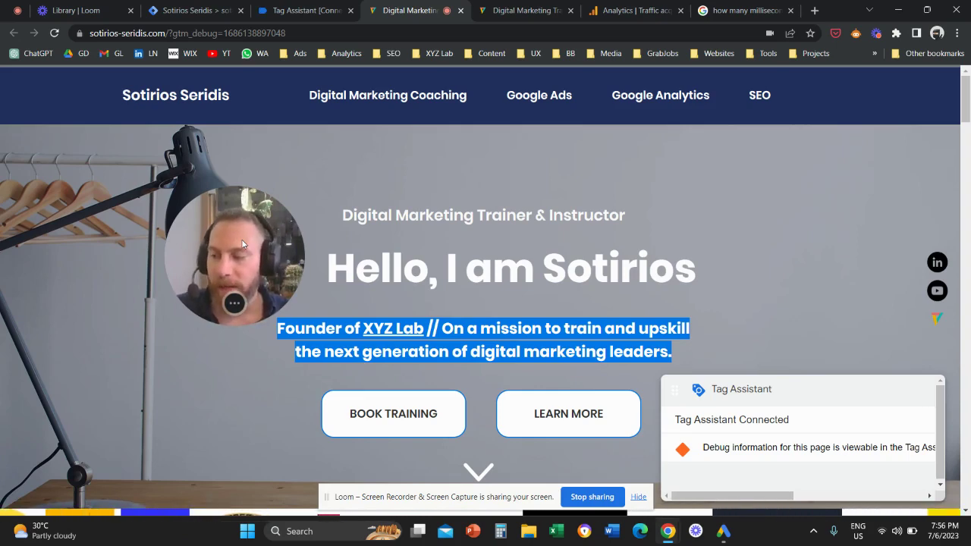
{"action": "left_click", "coordinate": [306, 11]}
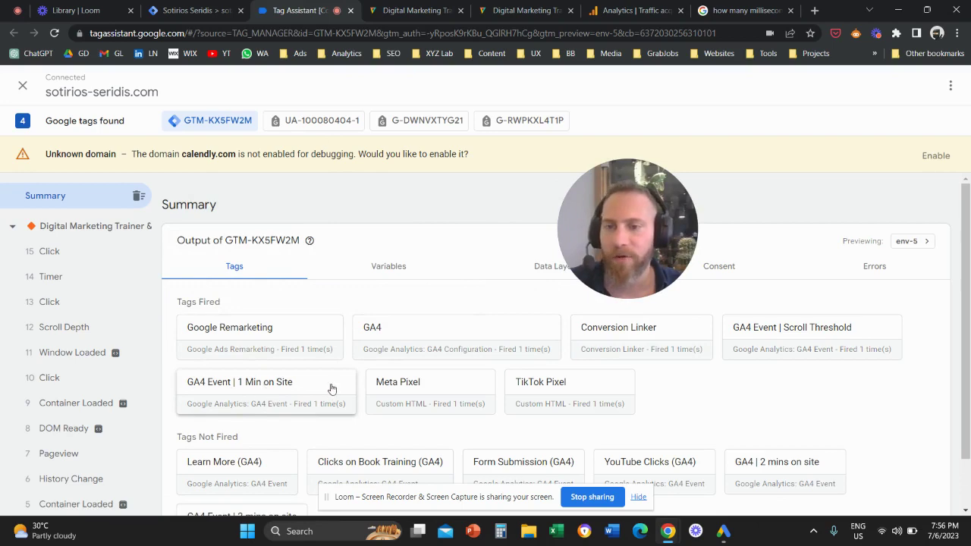
{"action": "left_click", "coordinate": [81, 280]}
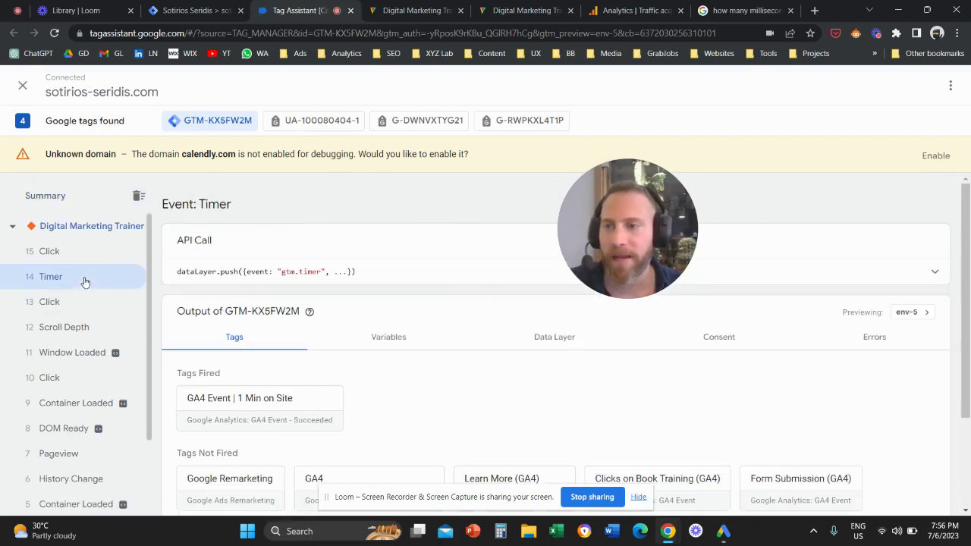
Step: Keep the website open until three minutes have passed, and check the fired tags in Tag Assistant's summary
{"action": "left_click", "coordinate": [431, 10]}
{"action": "left_click_drag", "start_coordinate": [649, 248], "coordinate": [257, 285]}
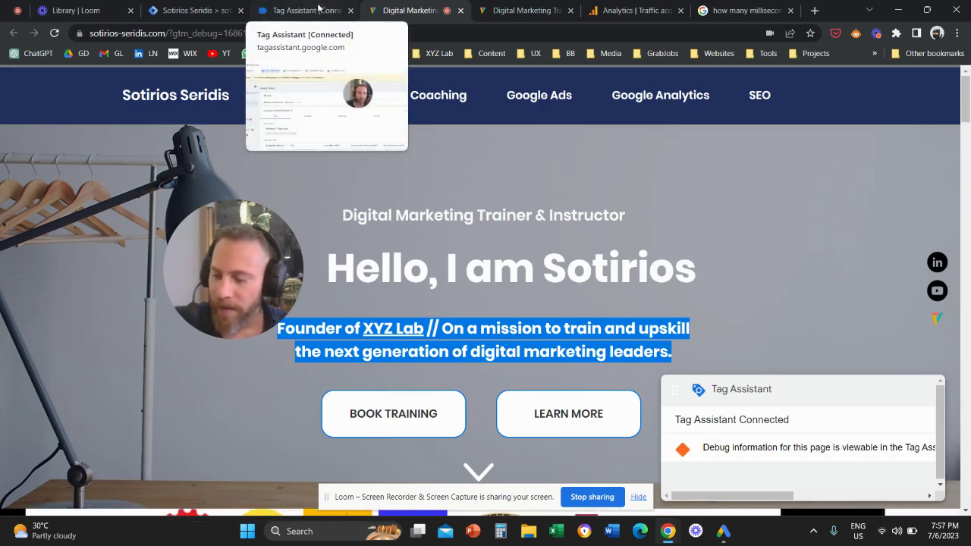
{"action": "left_click", "coordinate": [319, 9]}
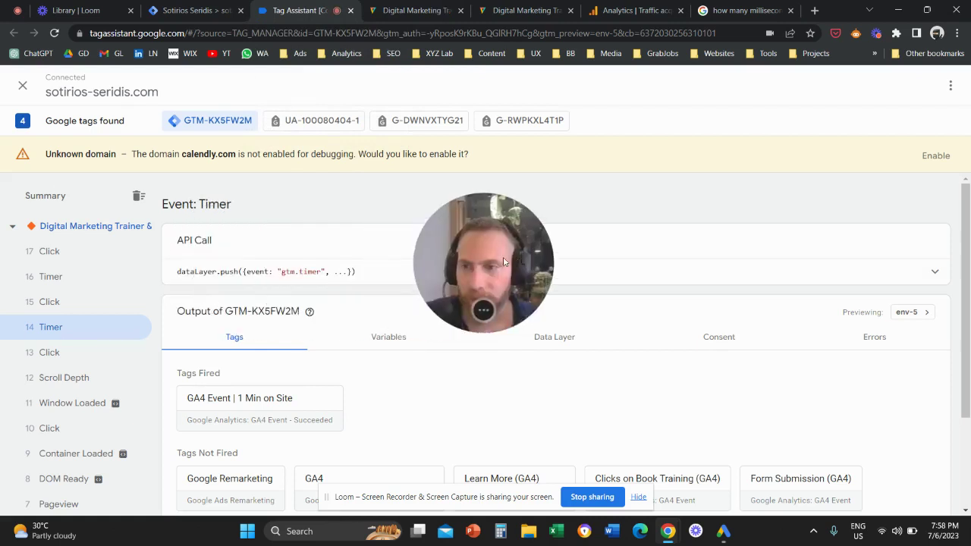
{"action": "left_click", "coordinate": [75, 199]}
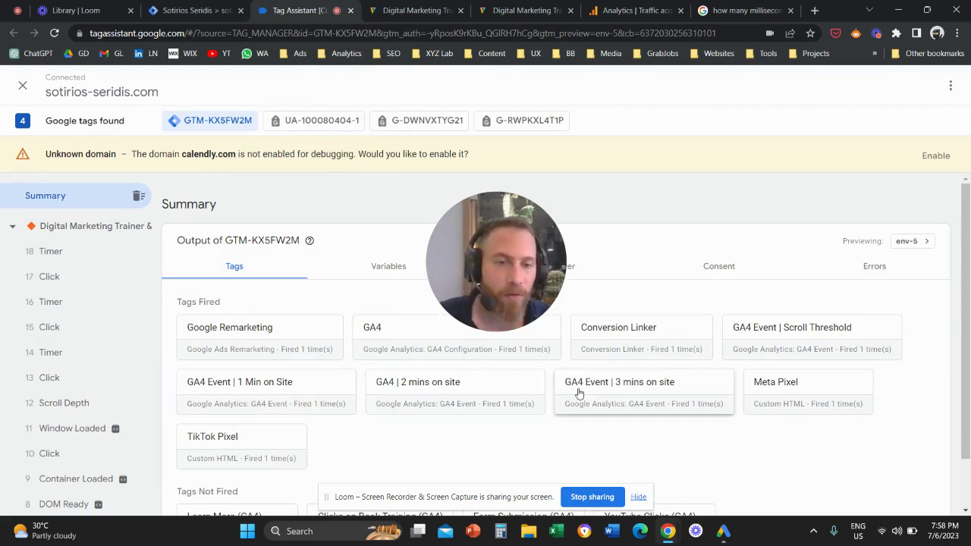
Step: Inspect the three Timer events in the debug event list to check which tag each one fired
{"action": "left_click", "coordinate": [74, 253]}
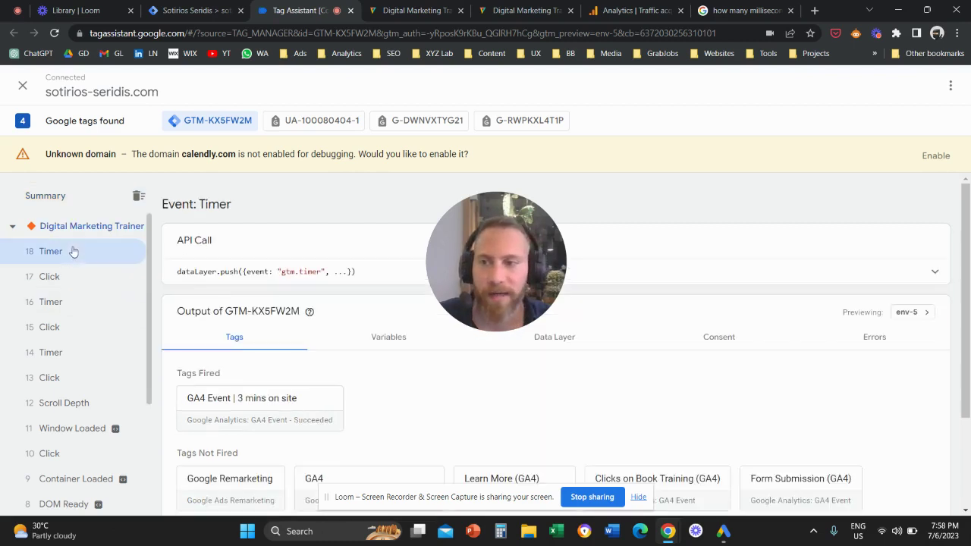
{"action": "left_click", "coordinate": [74, 360]}
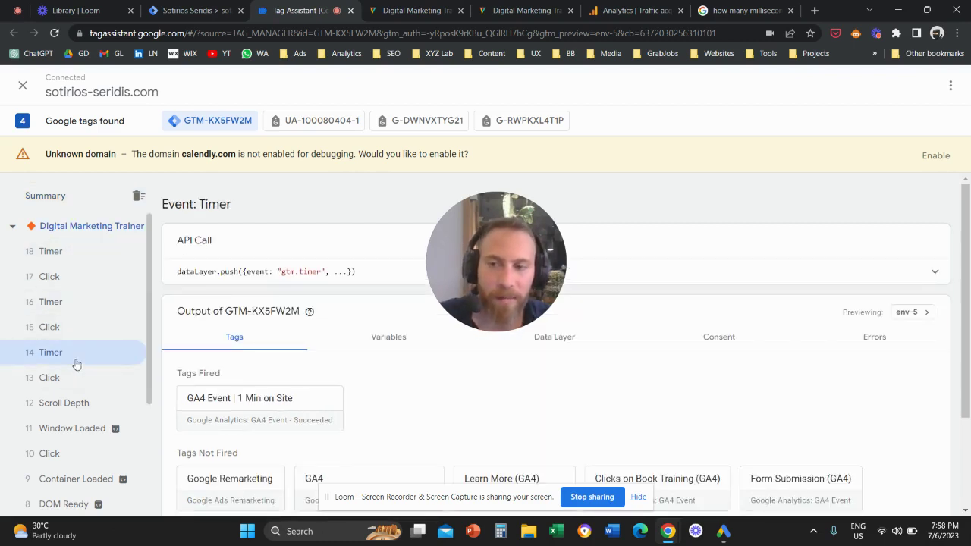
{"action": "scroll", "coordinate": [76, 362], "scroll_direction": "down", "scroll_amount": 1}
{"action": "scroll", "coordinate": [80, 354], "scroll_direction": "up", "scroll_amount": 2}
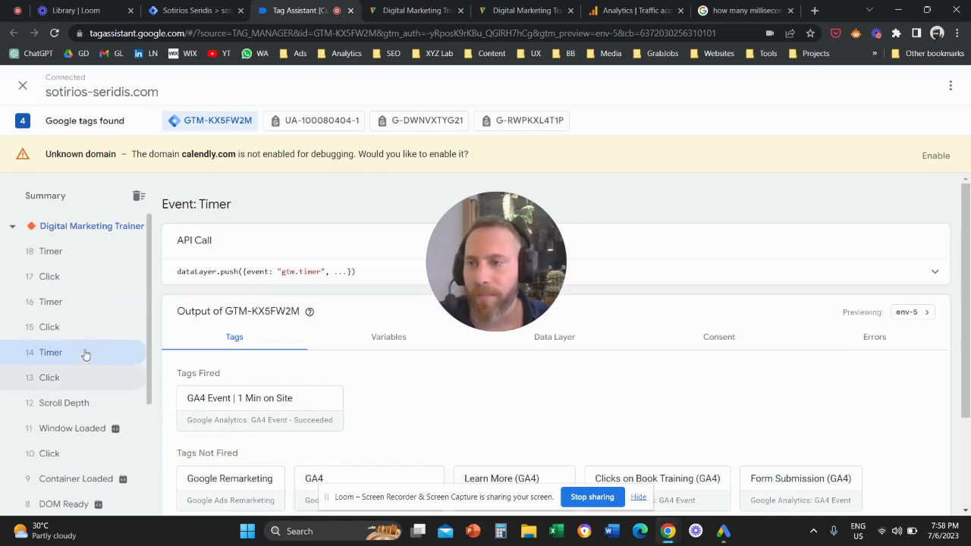
{"action": "left_click", "coordinate": [83, 302]}
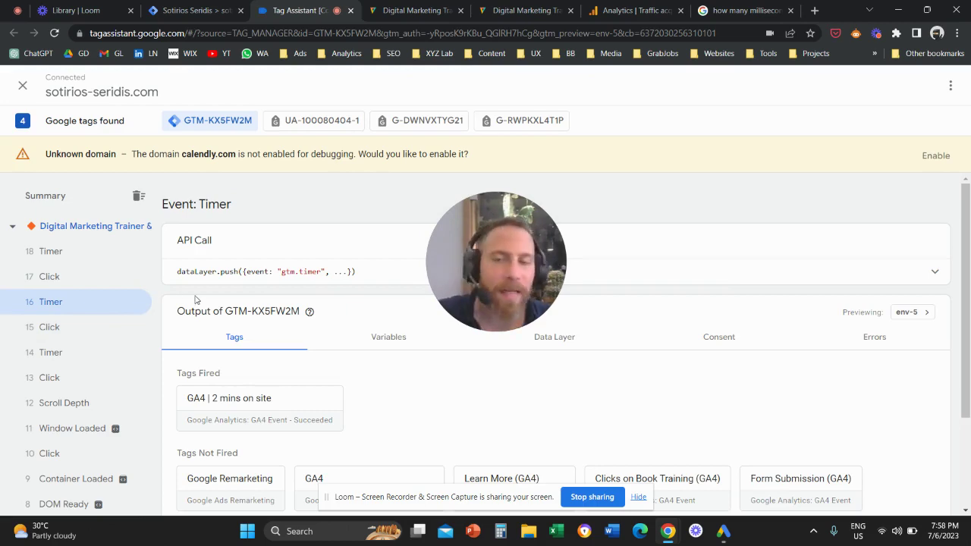
Step: Close the debug session, stop debugging sotirios-seridis.com, and return to the Tag Manager workspace overview
{"action": "left_click", "coordinate": [23, 87]}
{"action": "left_click", "coordinate": [596, 262]}
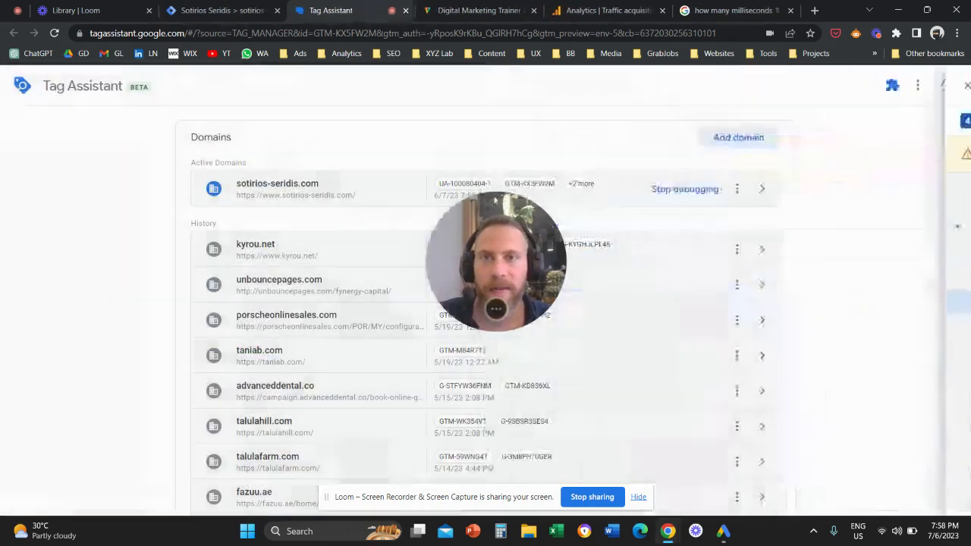
{"action": "left_click", "coordinate": [679, 190]}
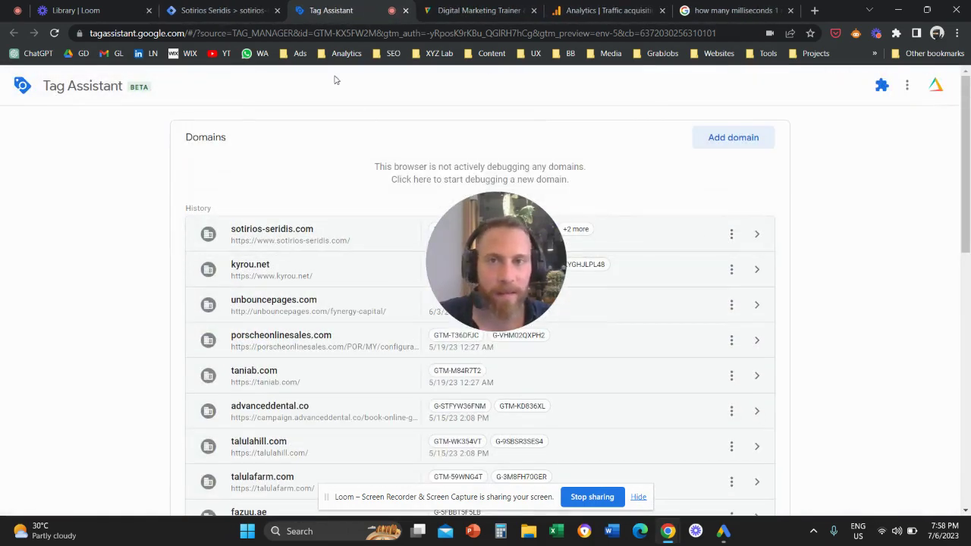
{"action": "left_click", "coordinate": [240, 11]}
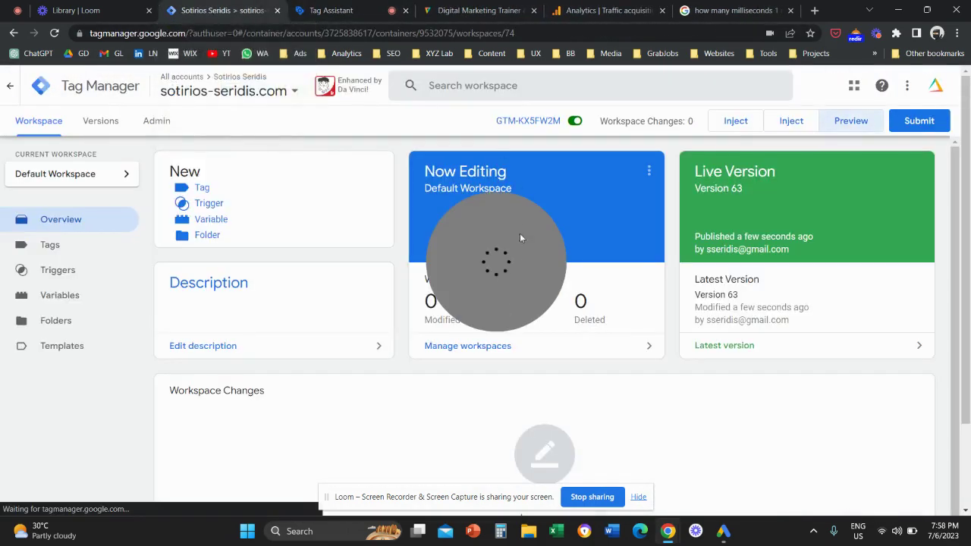
{"action": "left_click_drag", "start_coordinate": [520, 233], "coordinate": [398, 241]}
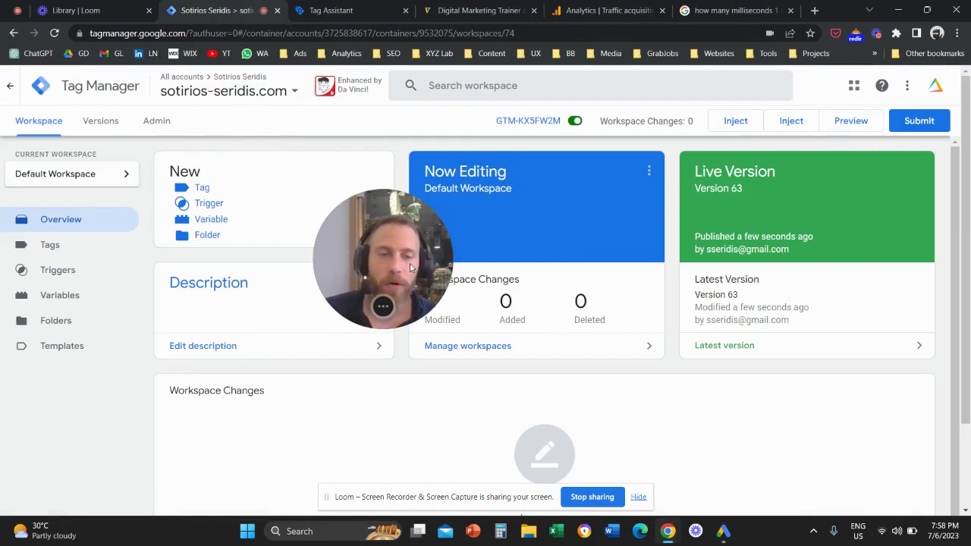